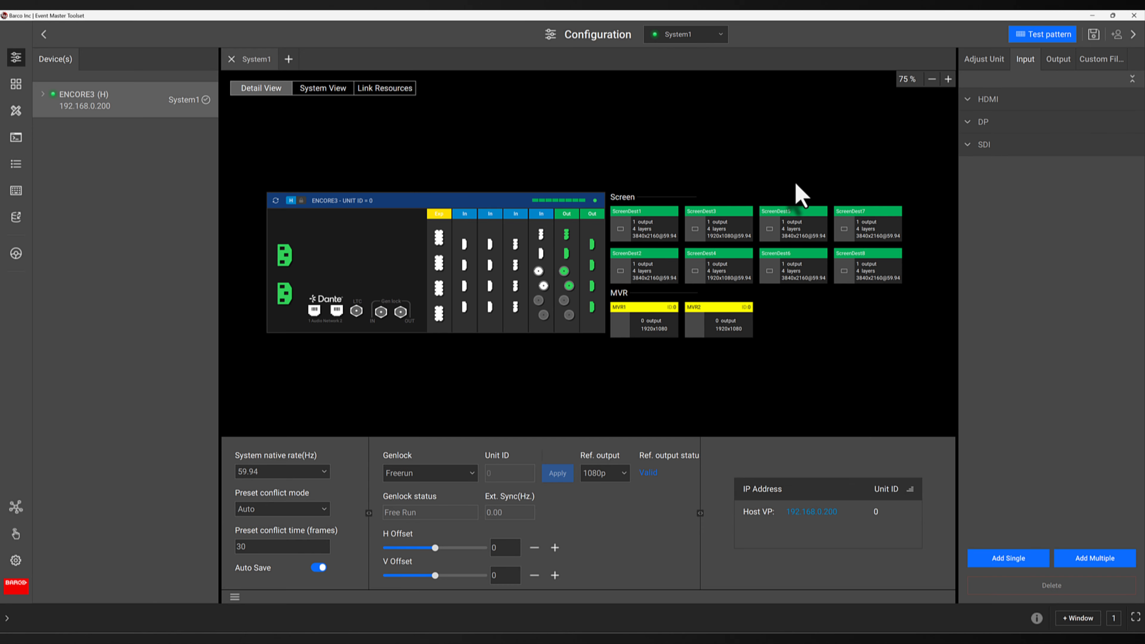
- Open the ScreenDest1 destination's settings and delete that screen destination
double_click(649, 223)
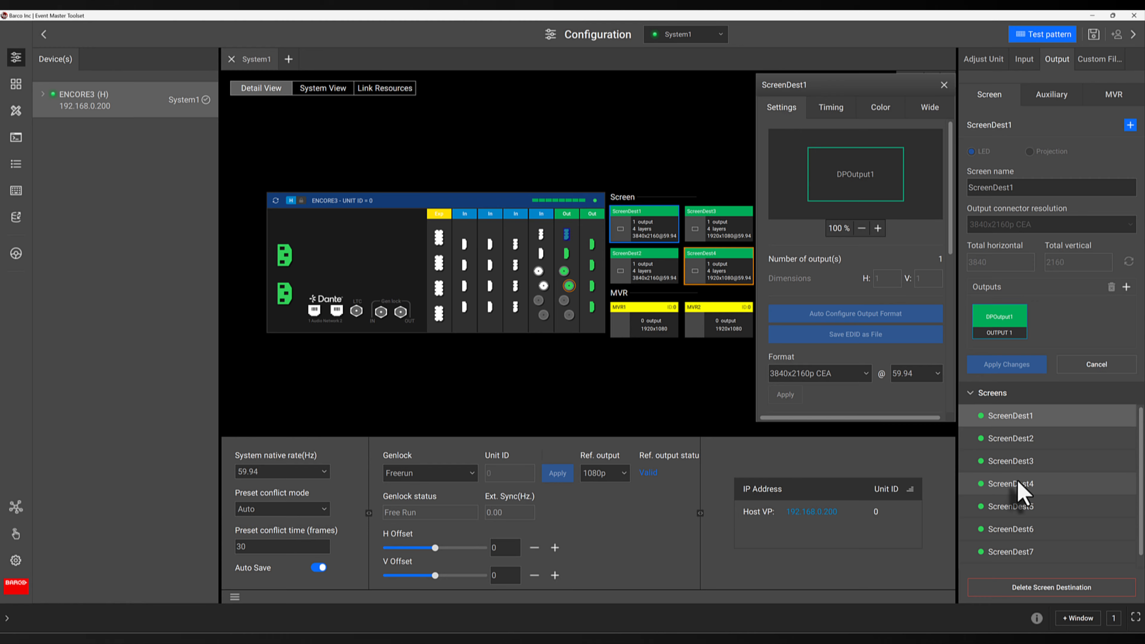
left_click(1023, 587)
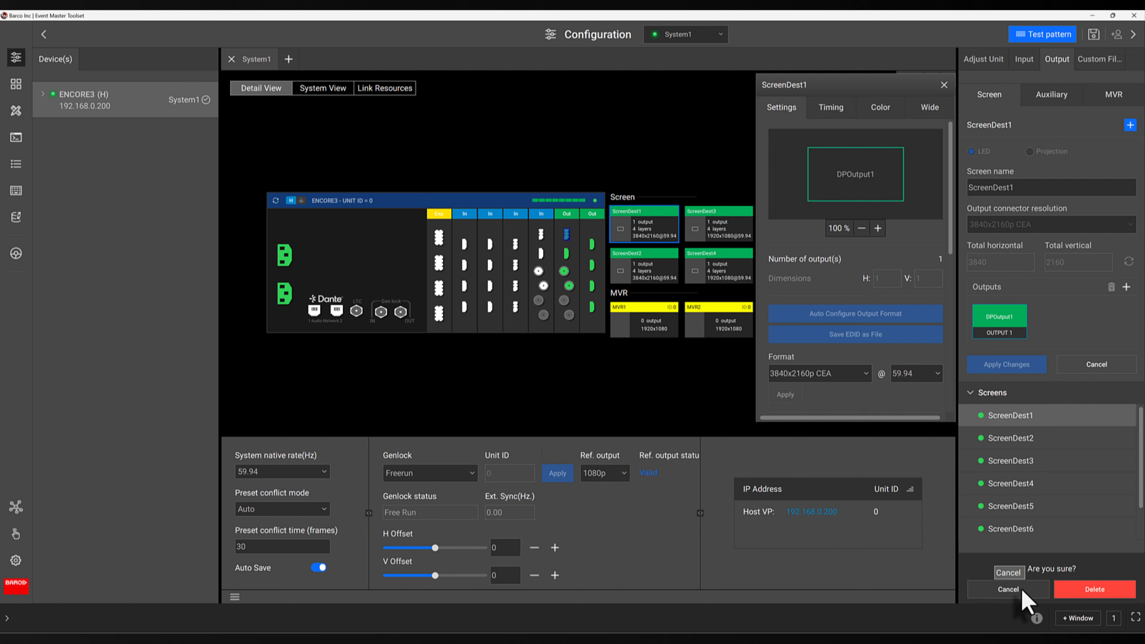
left_click(1075, 589)
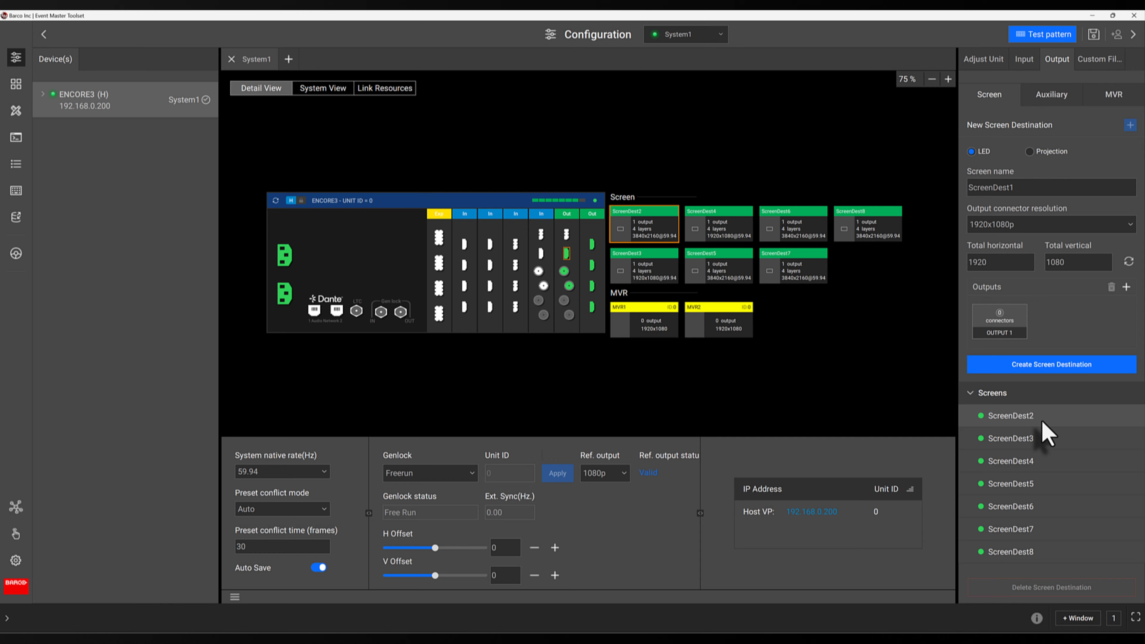
- Delete all remaining screen destinations, ScreenDest2 through ScreenDest8, together
left_click(1045, 431)
key("ctrl+a")
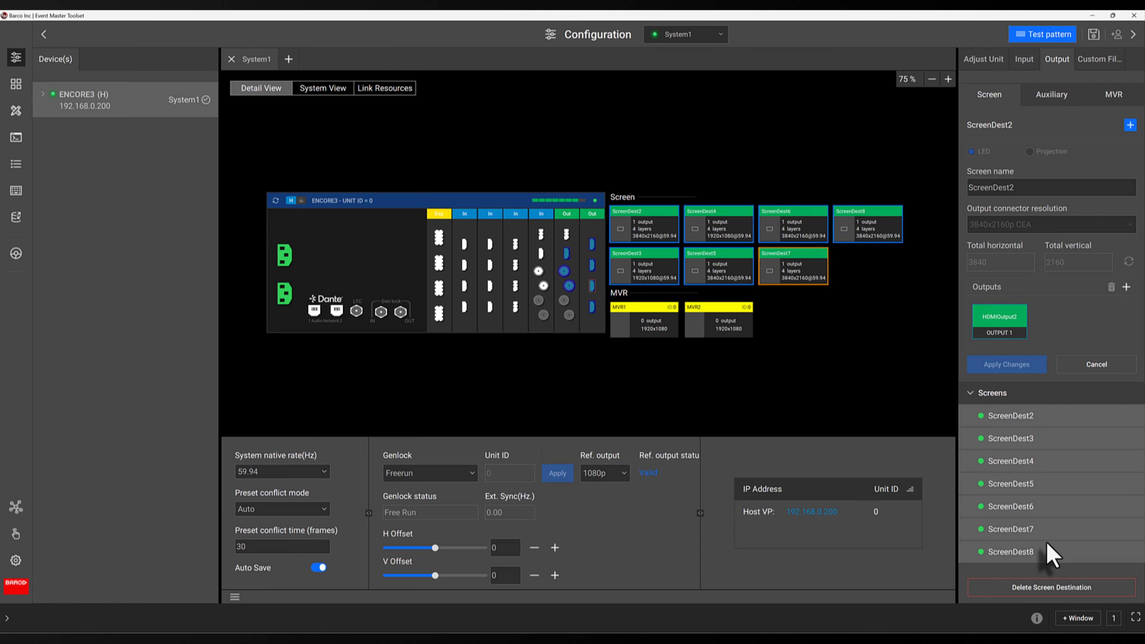
left_click(1055, 588)
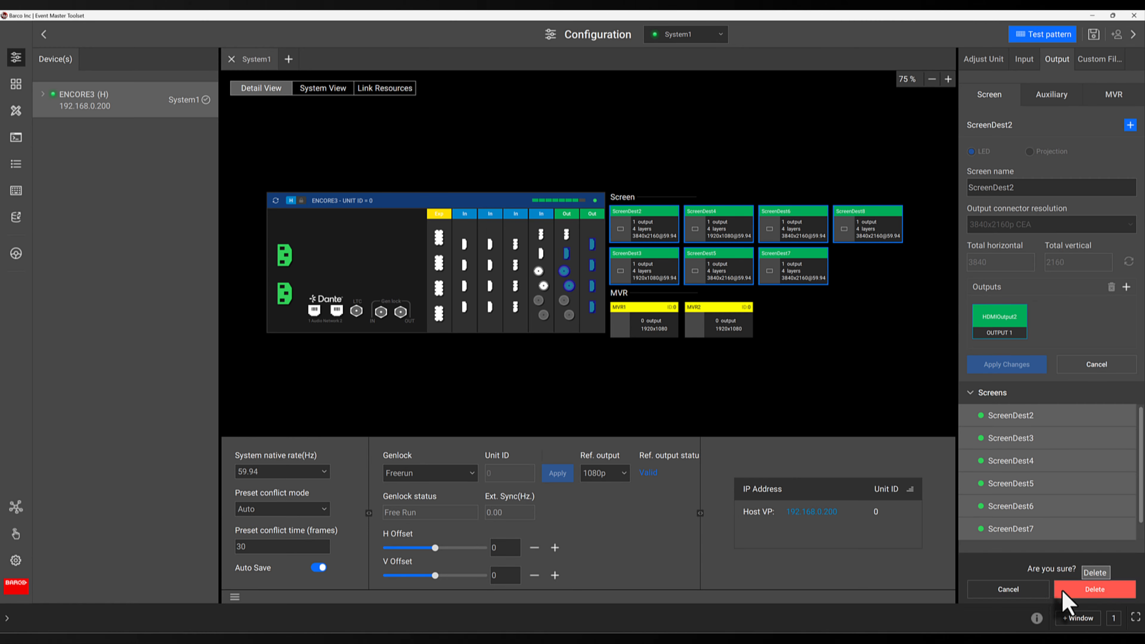
left_click(1063, 591)
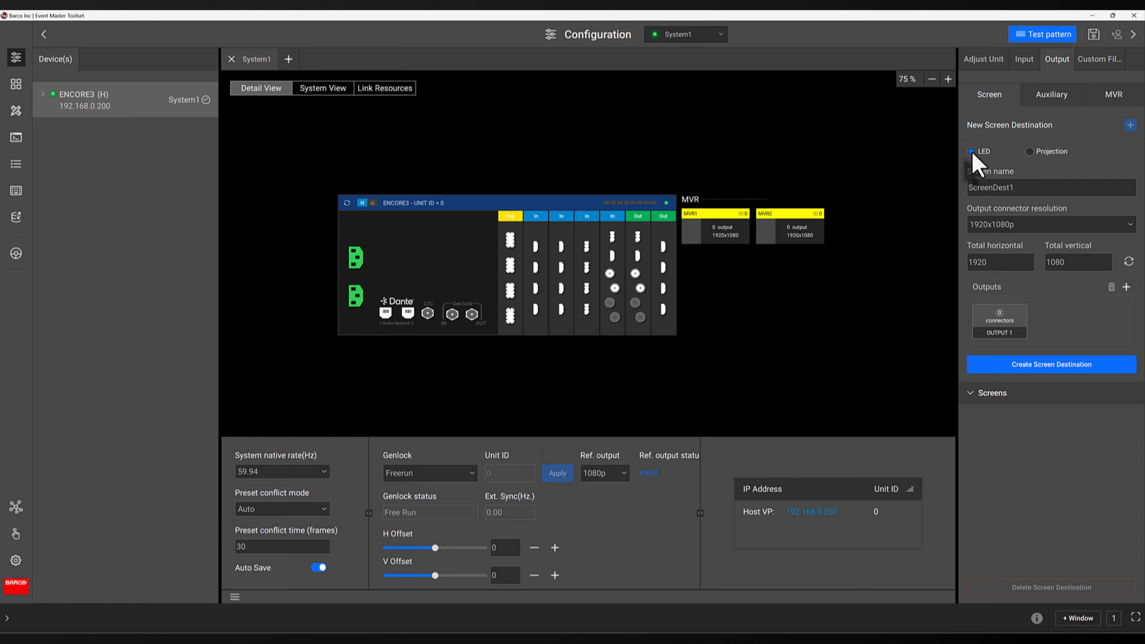
- Name the new LED screen destination "Screen 1" and set its output connector resolution to 3840x2160p
double_click(985, 188)
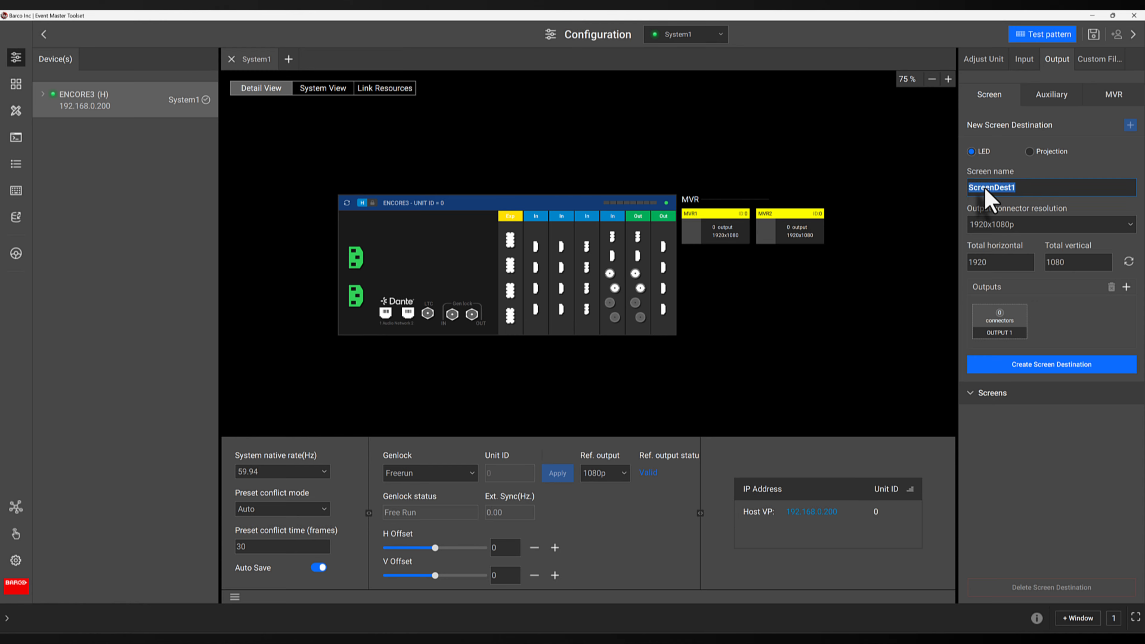
type("Screen 1")
key("Return")
left_click(993, 228)
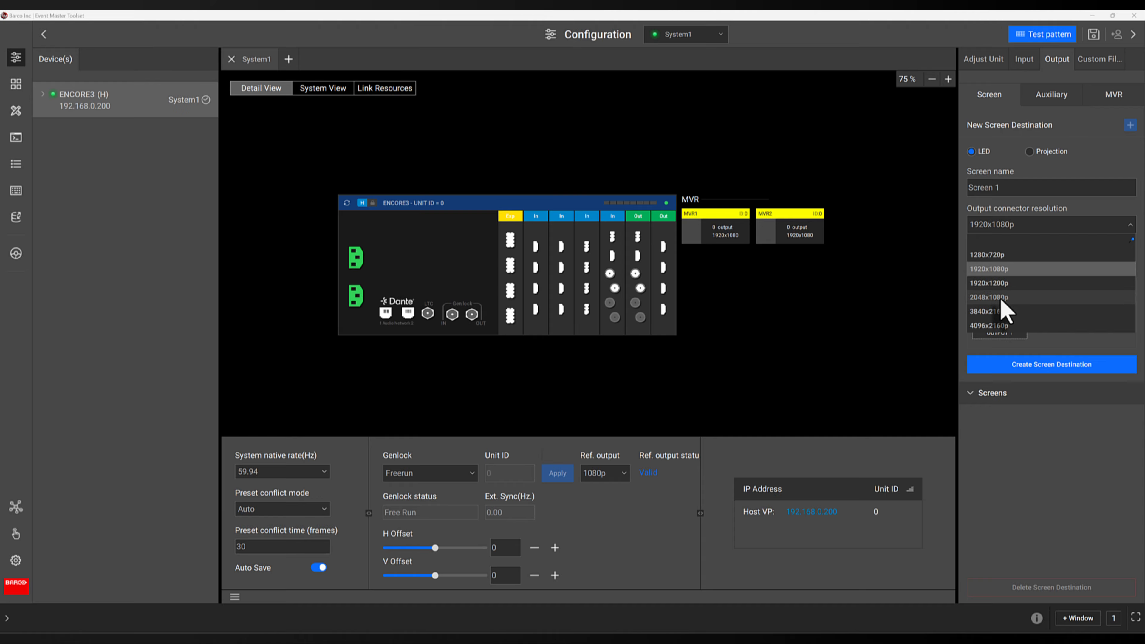
left_click(1000, 312)
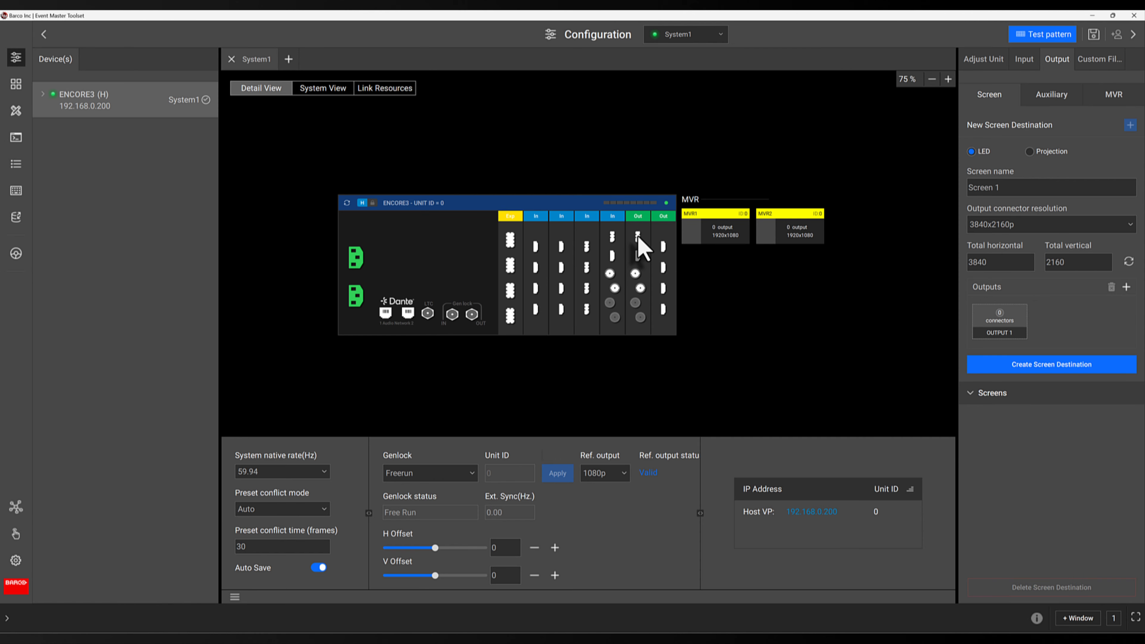
- Assign the uppermost connector of the first output card to OUTPUT 1 and create the Screen 1 destination
left_click_drag(637, 237, 985, 336)
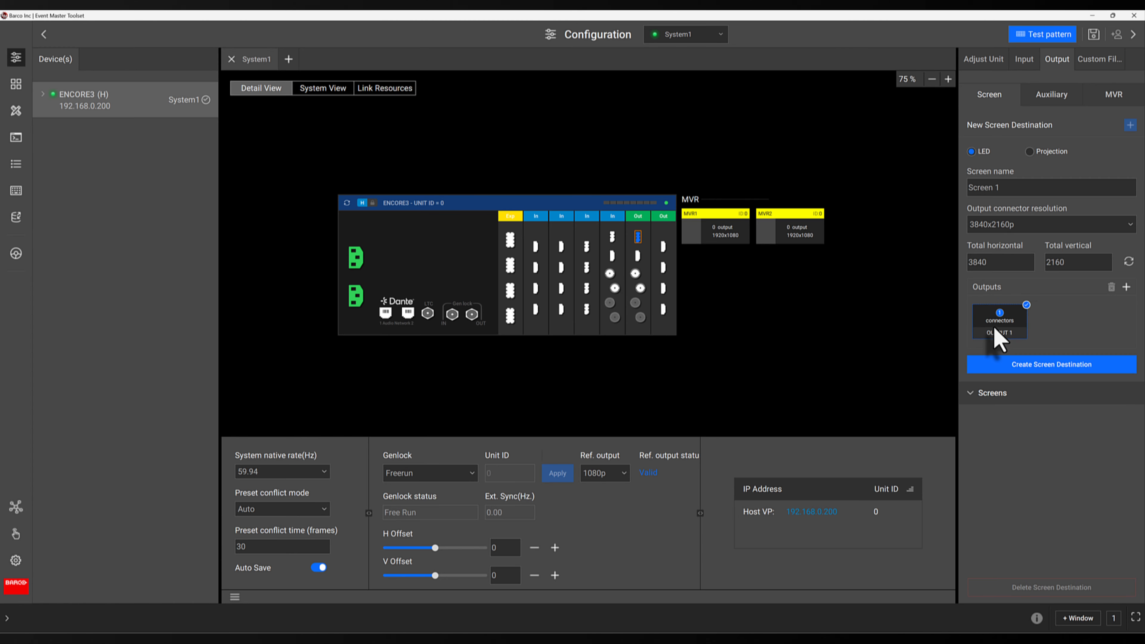
left_click(1020, 321)
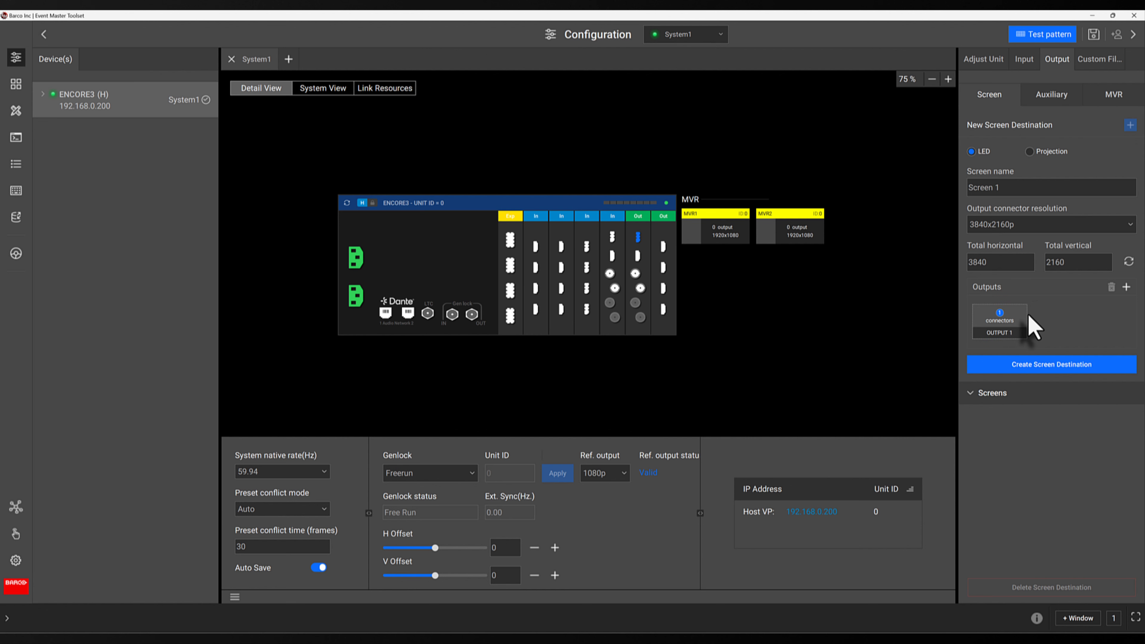
left_click(1028, 366)
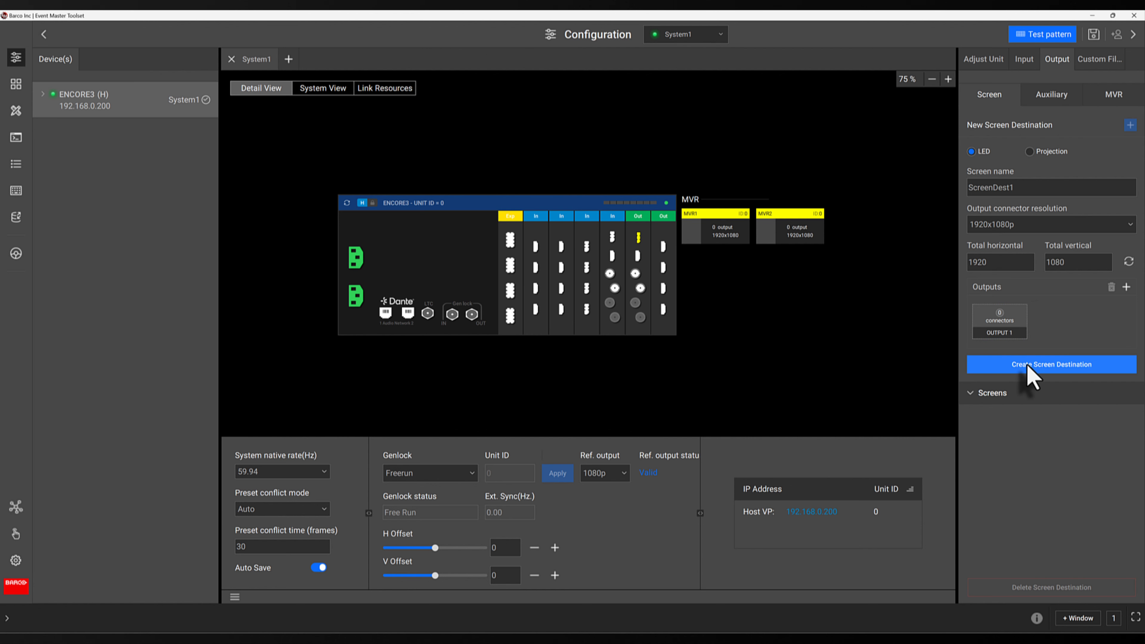
left_click(1017, 417)
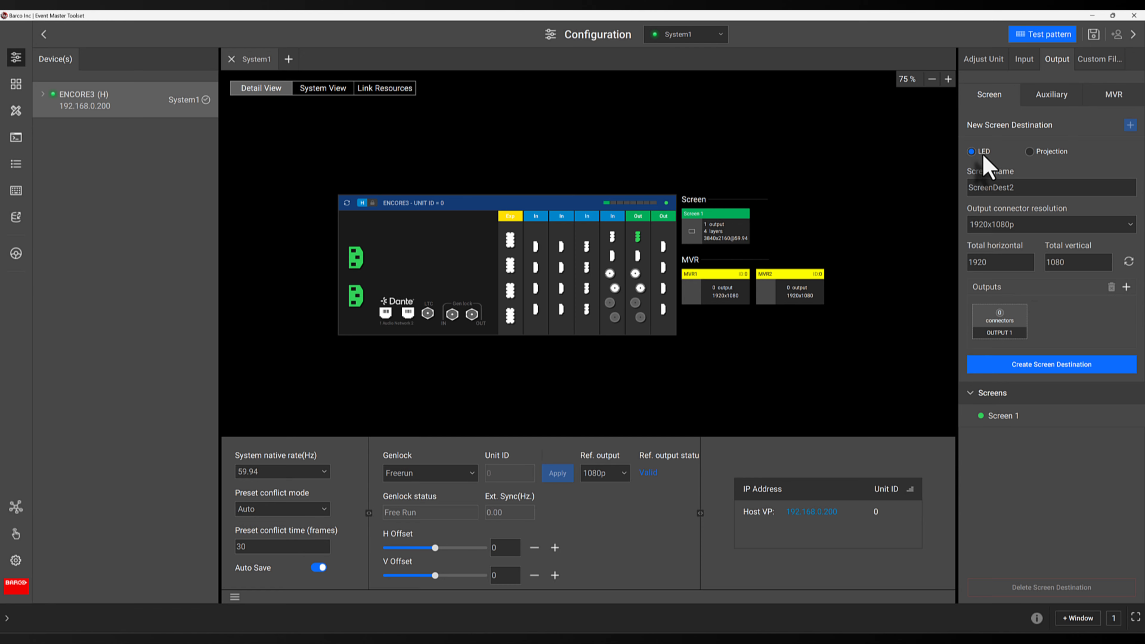
- Name the next LED screen destination "Screen 2" and set its total size to 2496 horizontal by 960 vertical
double_click(1003, 187)
type("Screen 2")
key("Return")
double_click(996, 263)
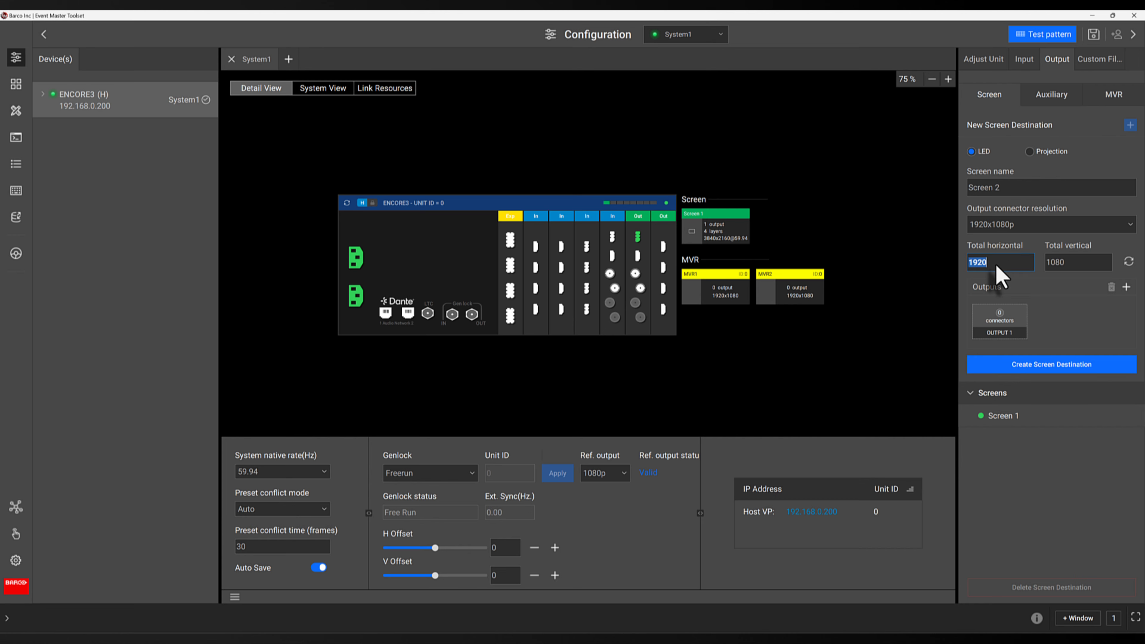
type("2496")
key("Tab")
type("960")
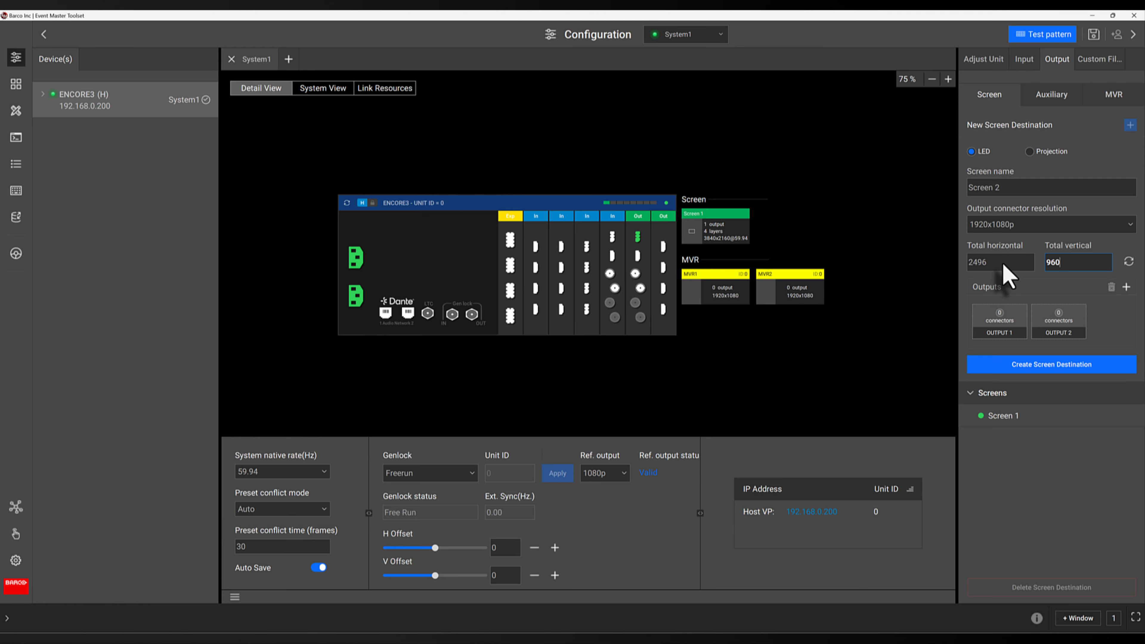
- Assign the last output card's two uppermost connectors to OUTPUT 1 and OUTPUT 2 and create the Screen 2 destination
left_click(1007, 315)
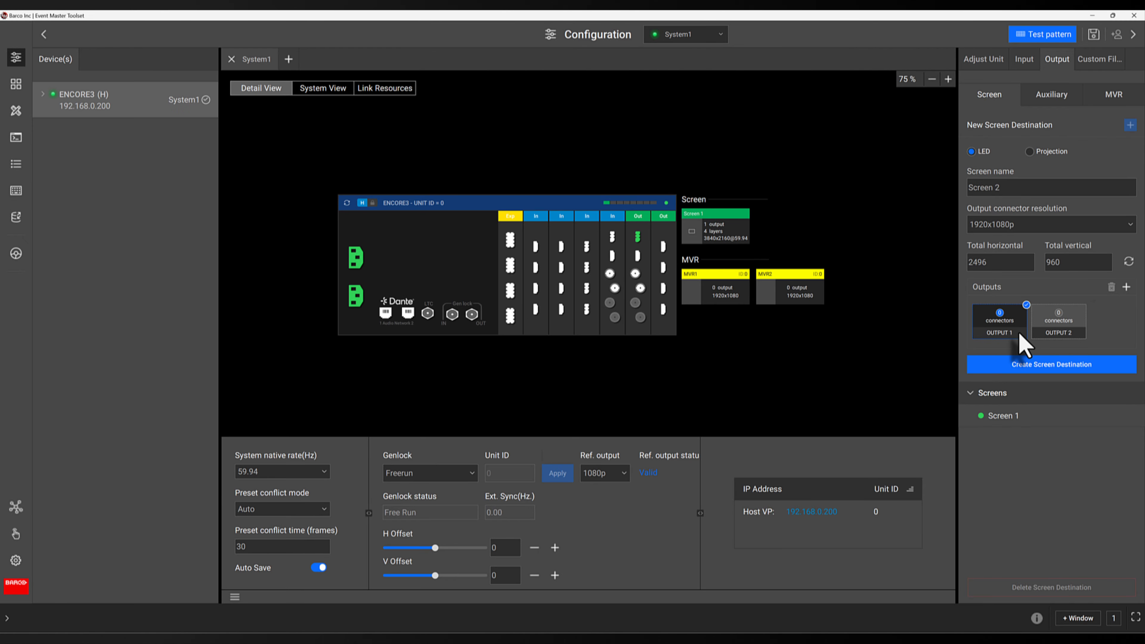
left_click(1043, 332)
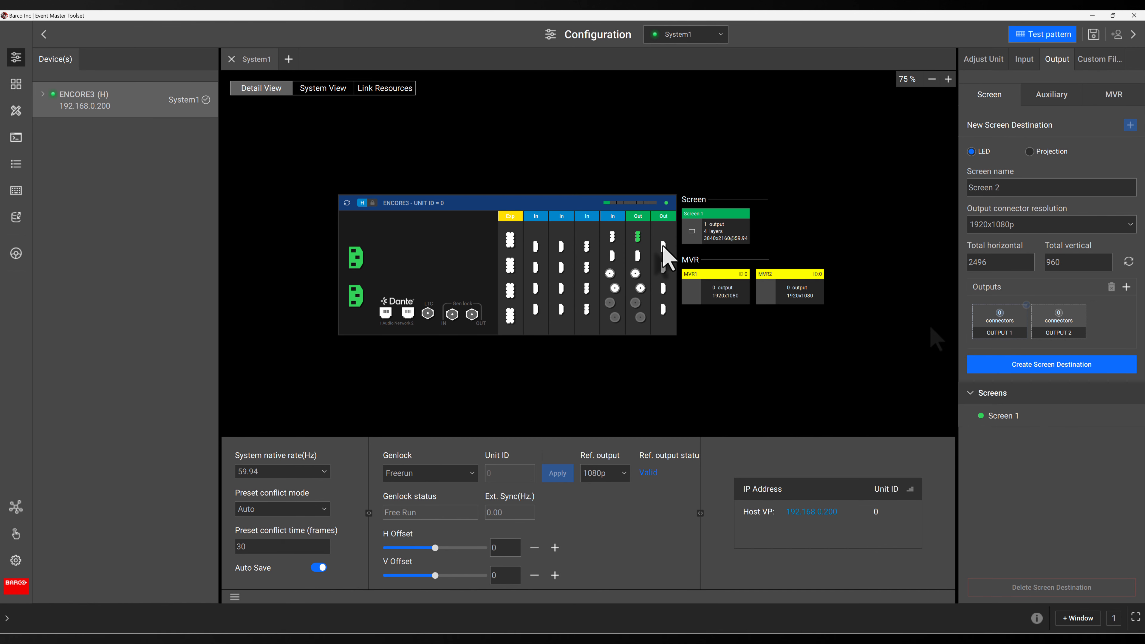
left_click_drag(663, 247, 996, 322)
left_click_drag(663, 268, 1045, 326)
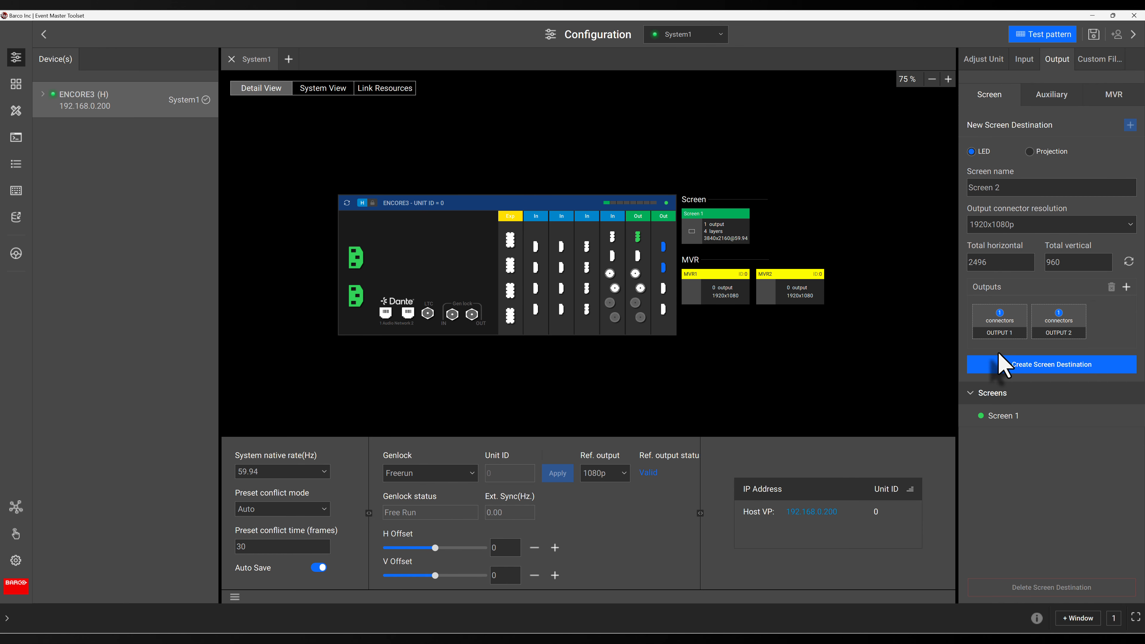
left_click(1004, 366)
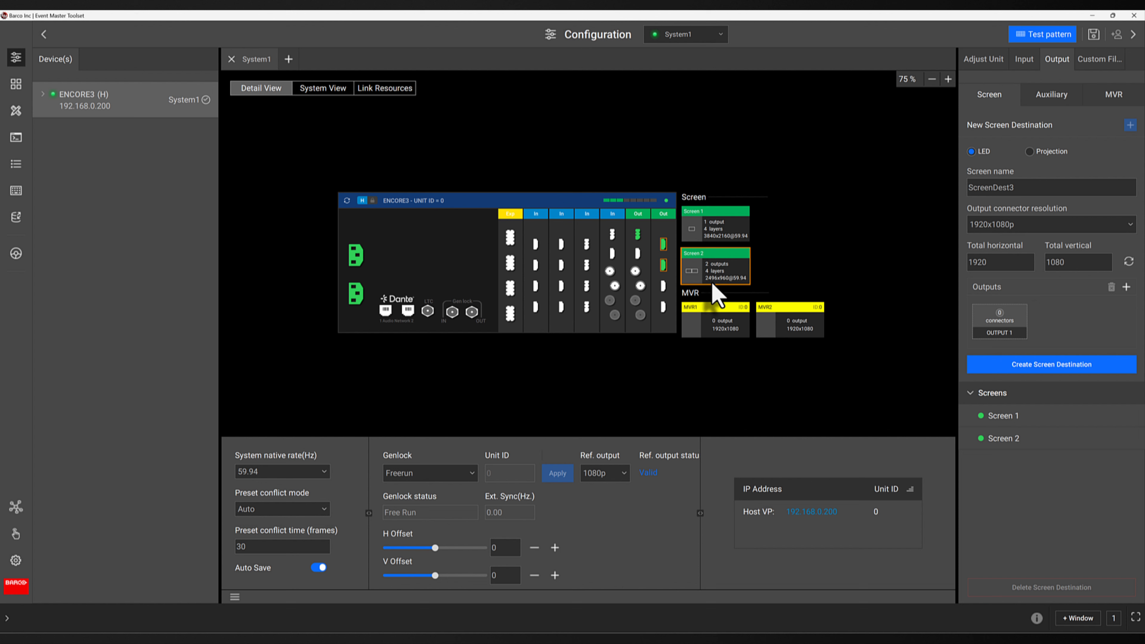
- Open the Screen 2 destination's settings and examine its output layout, format and area of interest
double_click(732, 282)
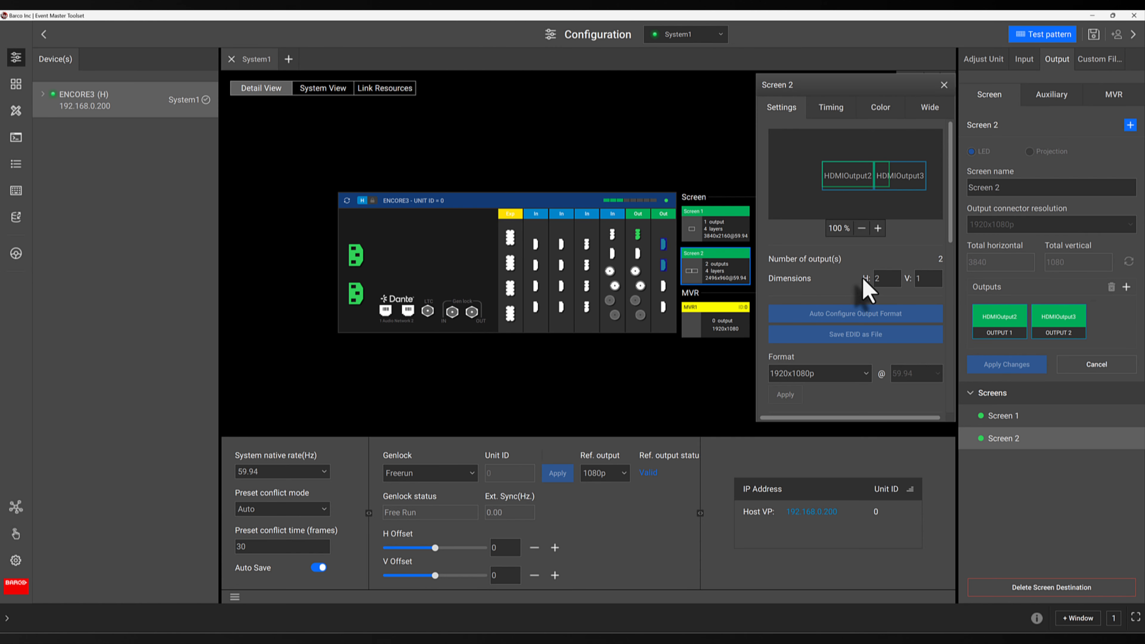
scroll(855, 293, "down", 3)
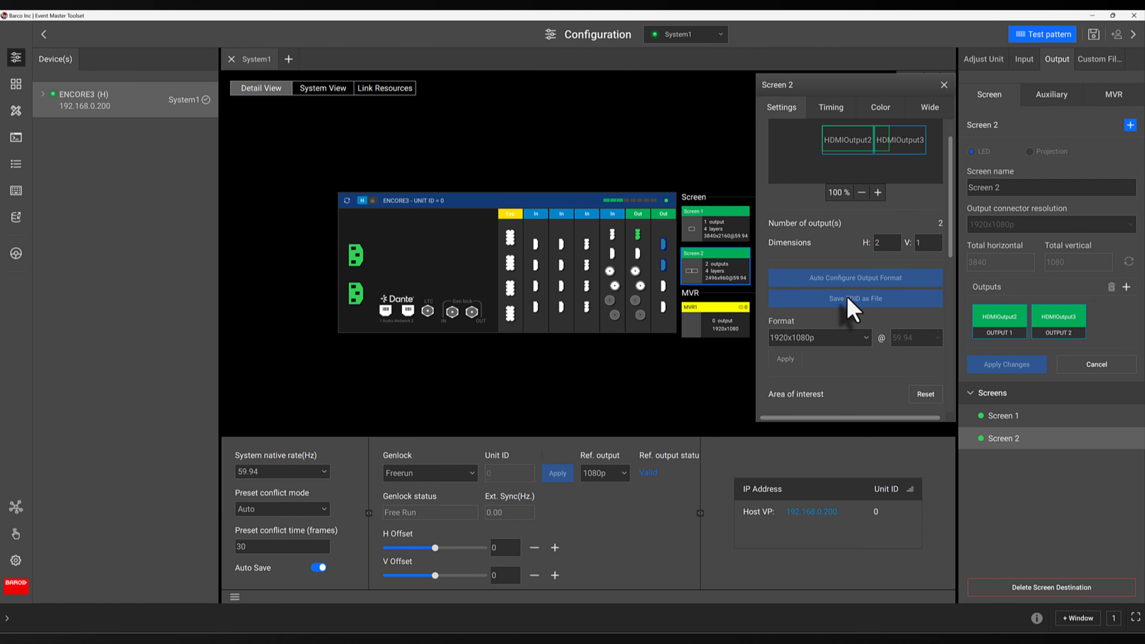
scroll(851, 309, "down", 3)
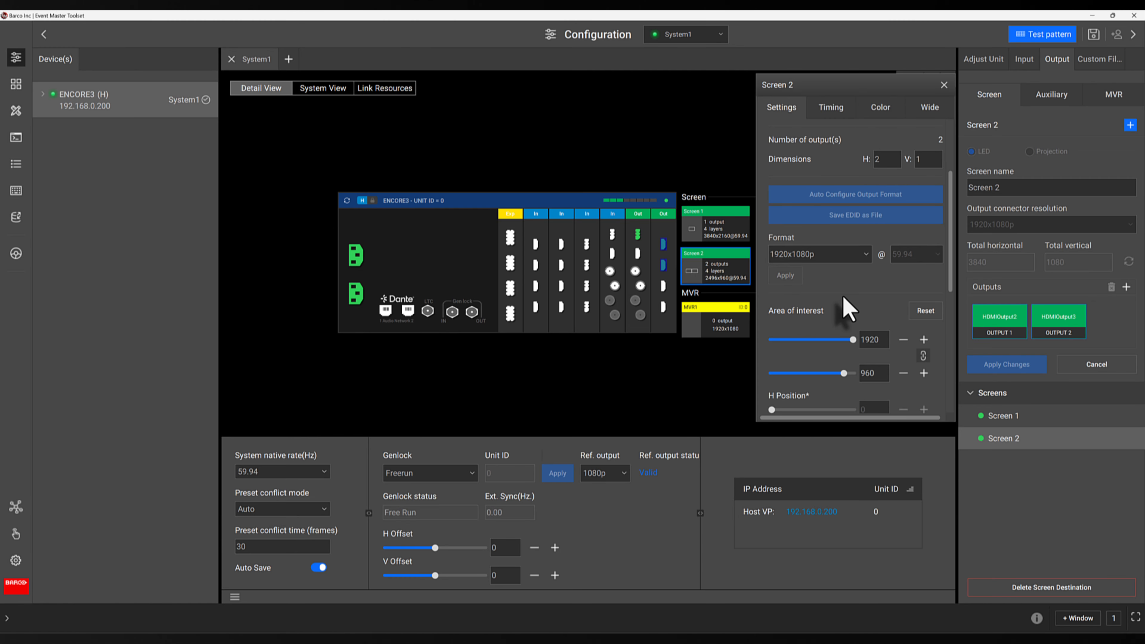
scroll(848, 309, "down", 4)
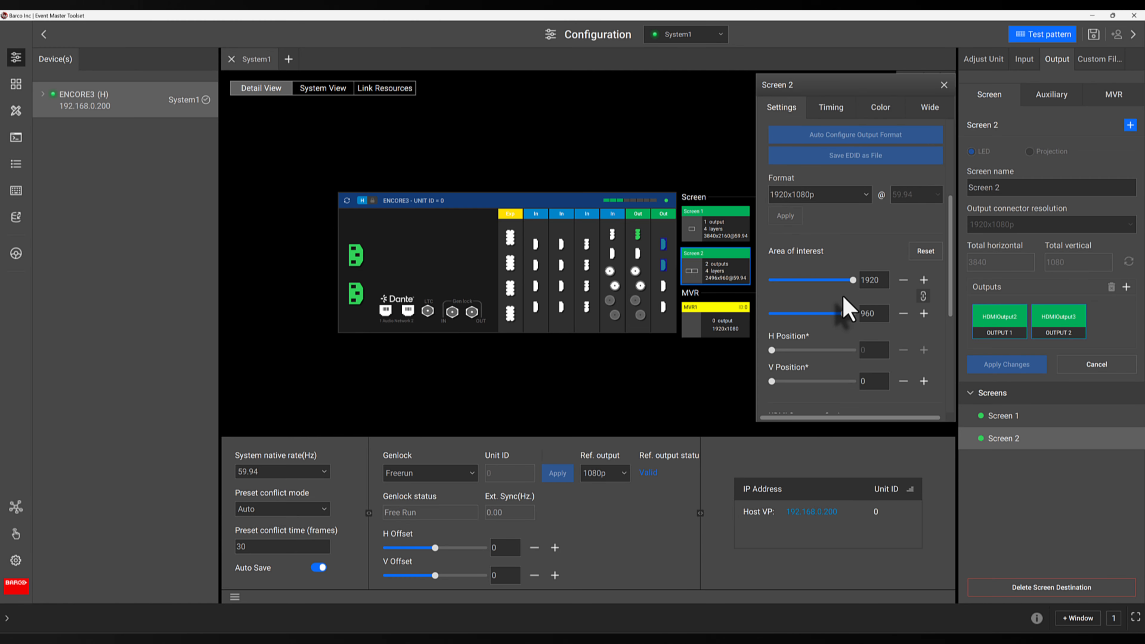
scroll(844, 301, "down", 1)
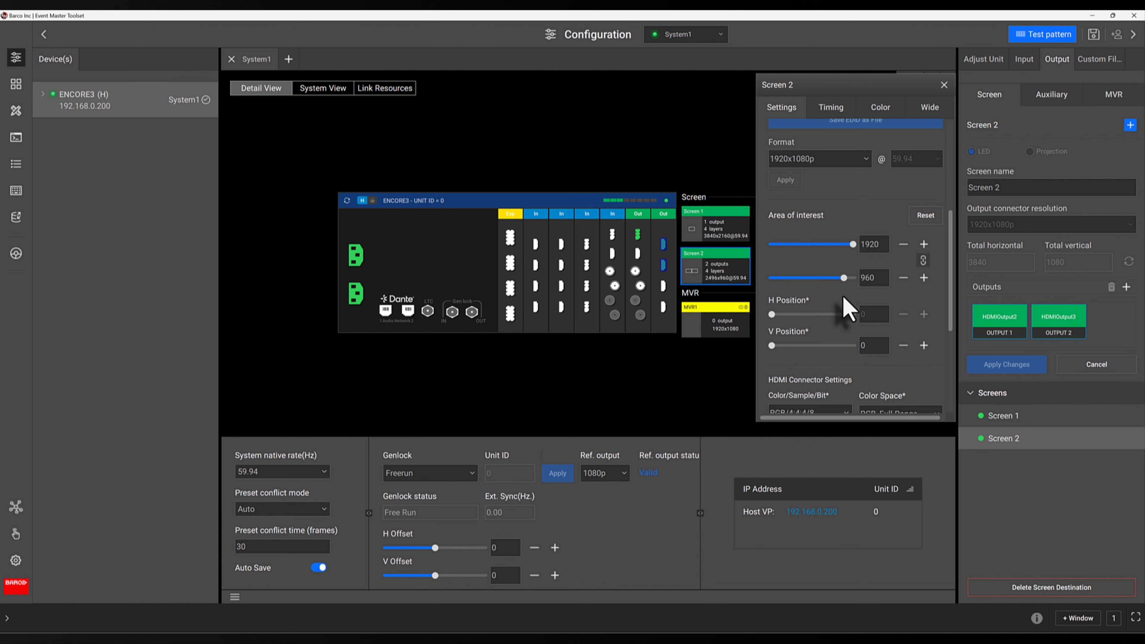
scroll(846, 307, "up", 6)
scroll(845, 308, "up", 4)
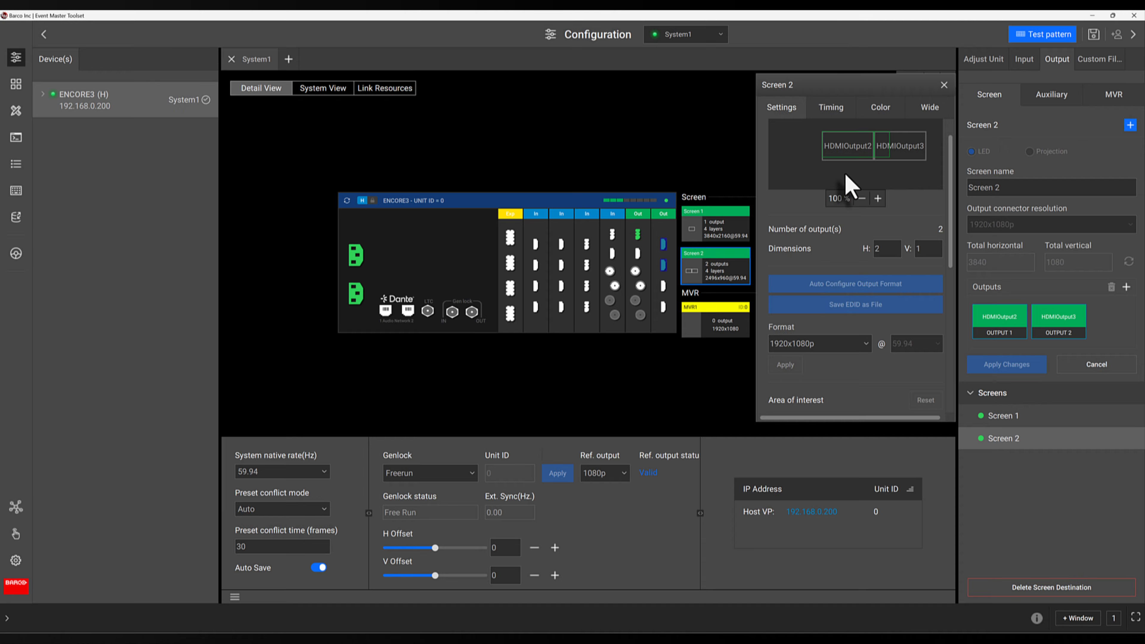
- Compare the area of interest and position settings of HDMIOutput2 and HDMIOutput3 in Screen 2
left_click(849, 156)
scroll(840, 243, "down", 5)
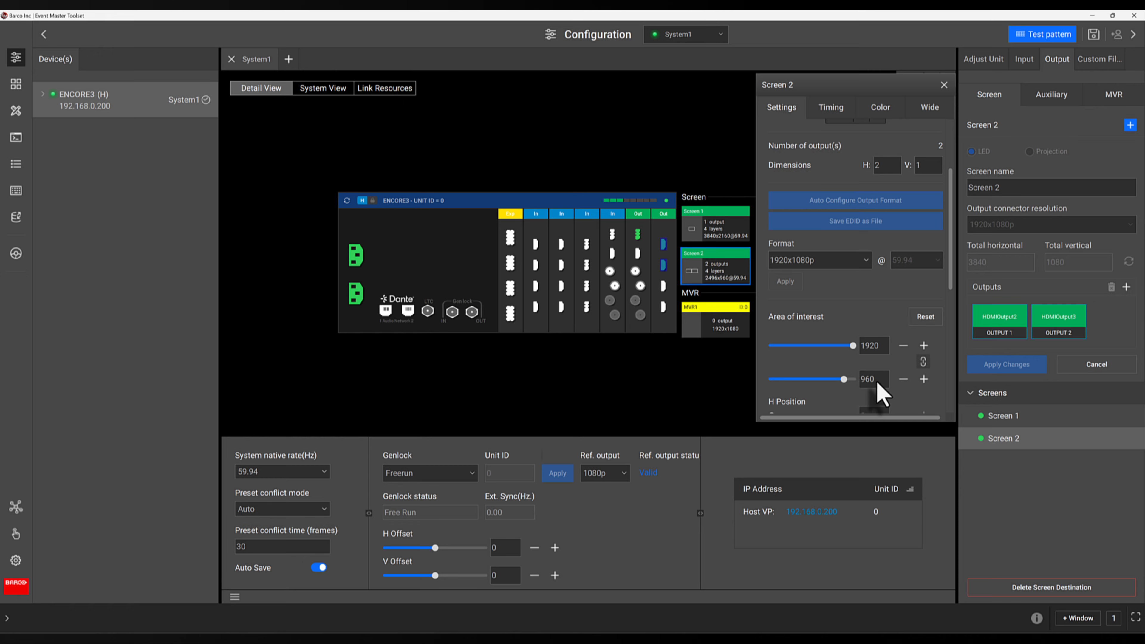
scroll(878, 391, "up", 6)
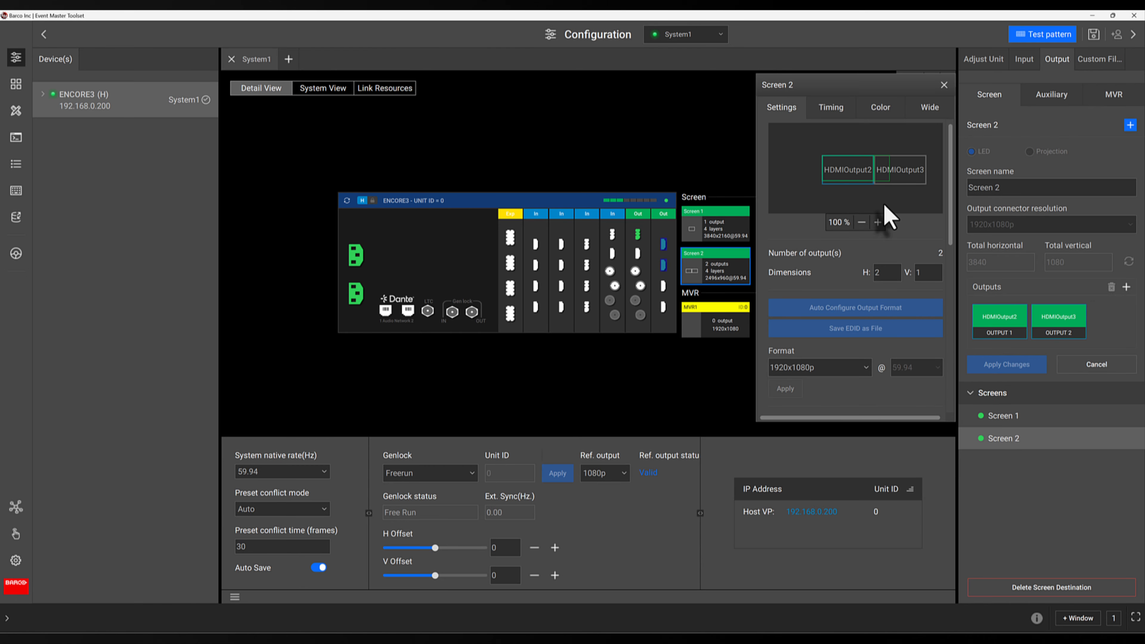
scroll(890, 285, "down", 4)
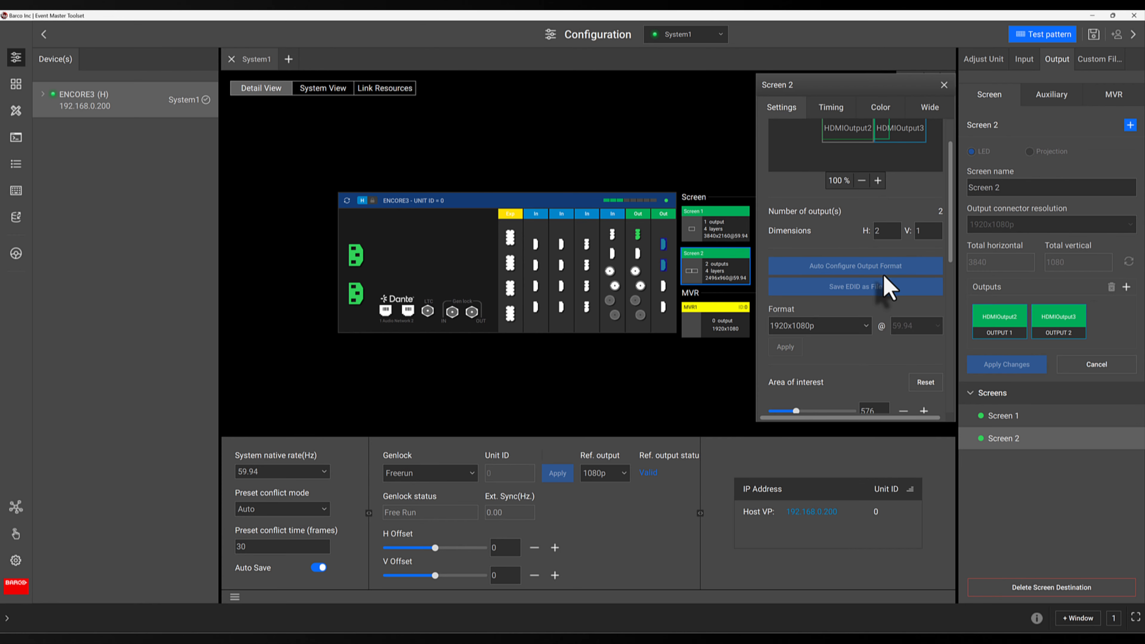
scroll(889, 285, "down", 4)
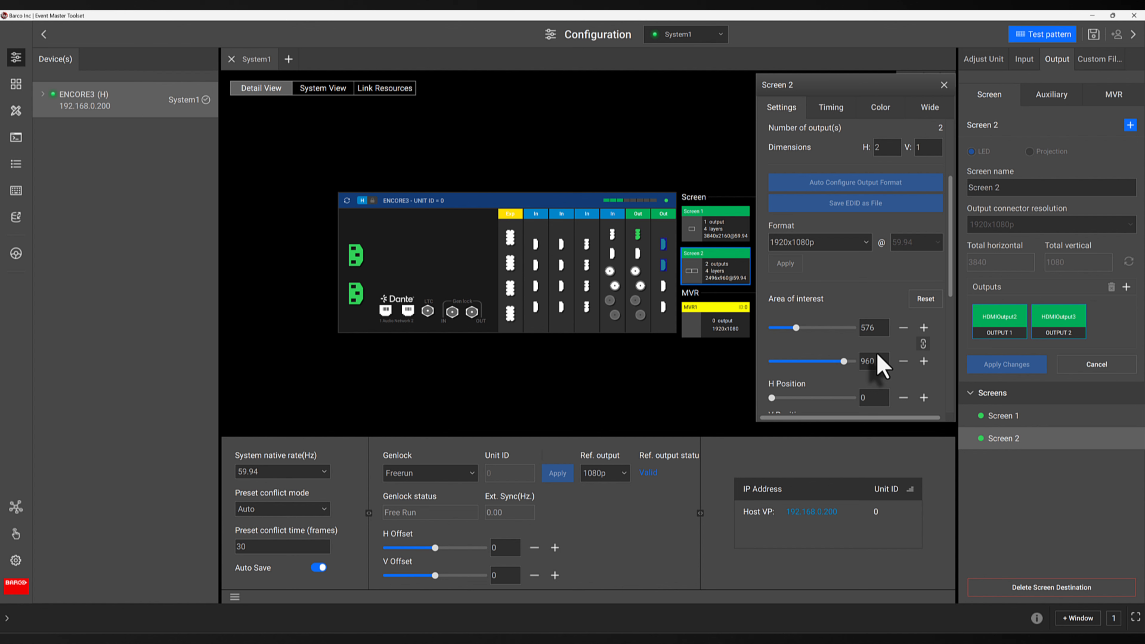
scroll(878, 354, "down", 4)
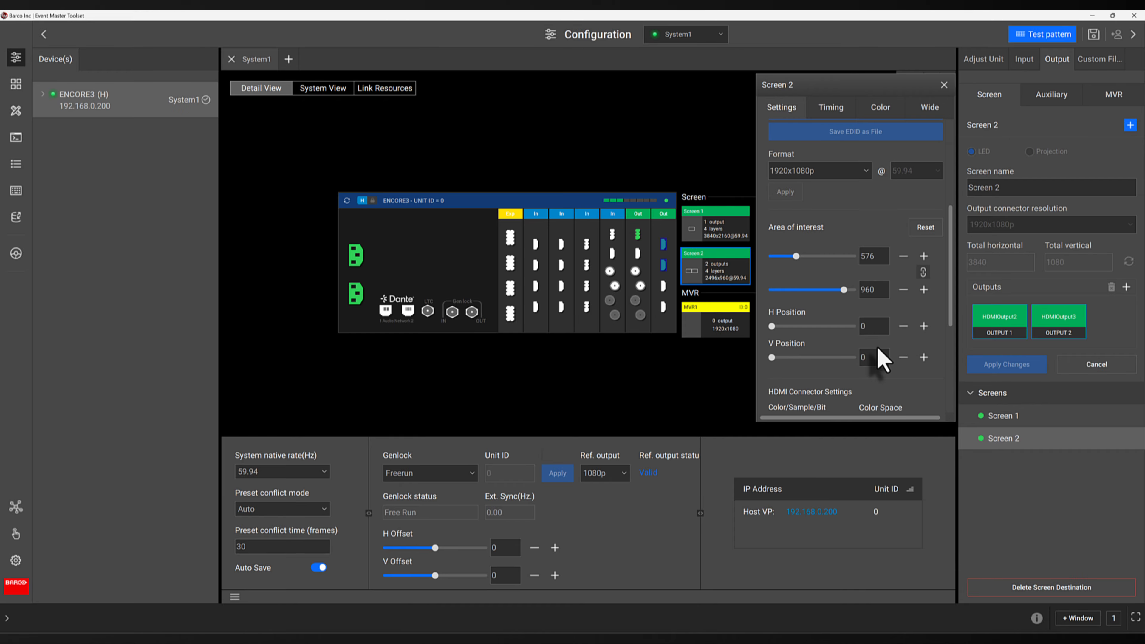
- Review Screen 2's HDMI connector options for color sampling, color space, colorimetry and Gamma Fx
scroll(878, 346, "down", 4)
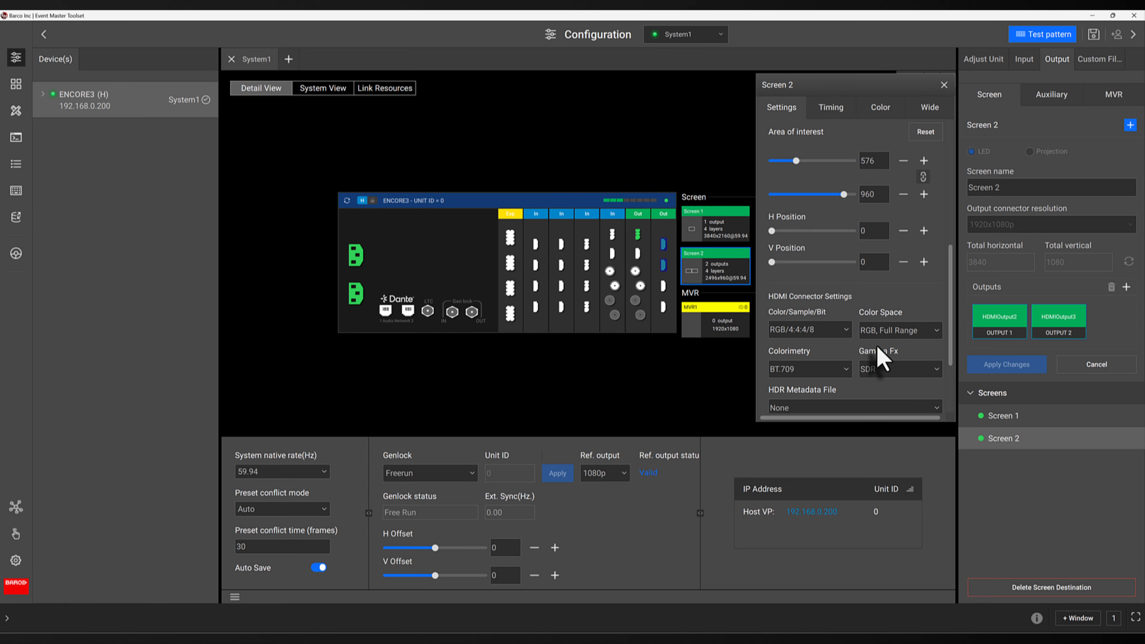
scroll(880, 352, "down", 3)
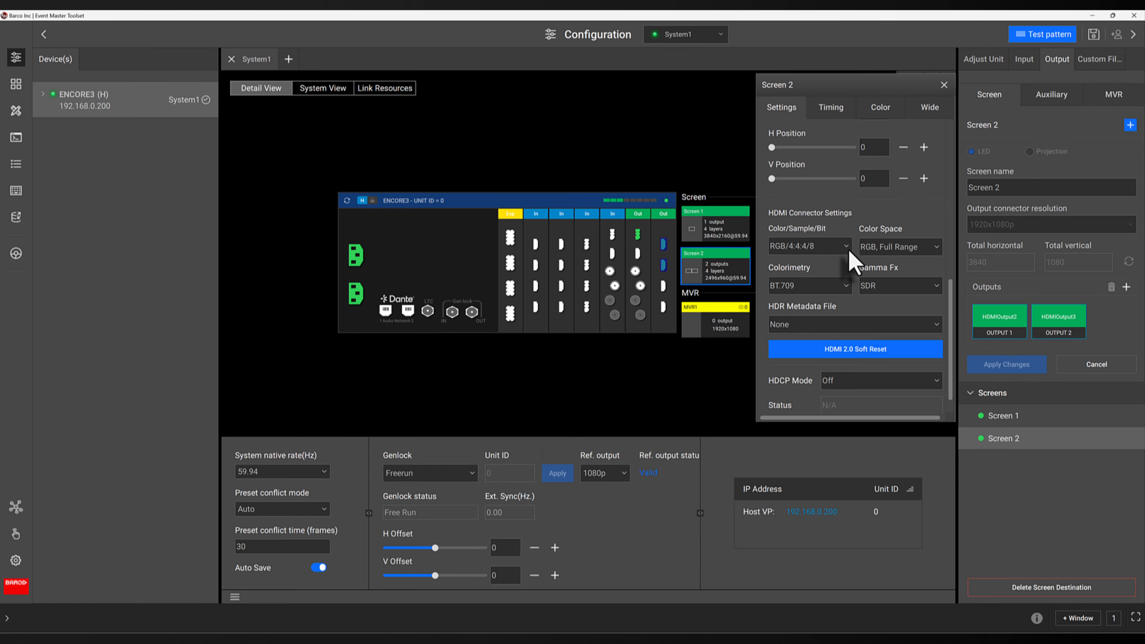
left_click(850, 250)
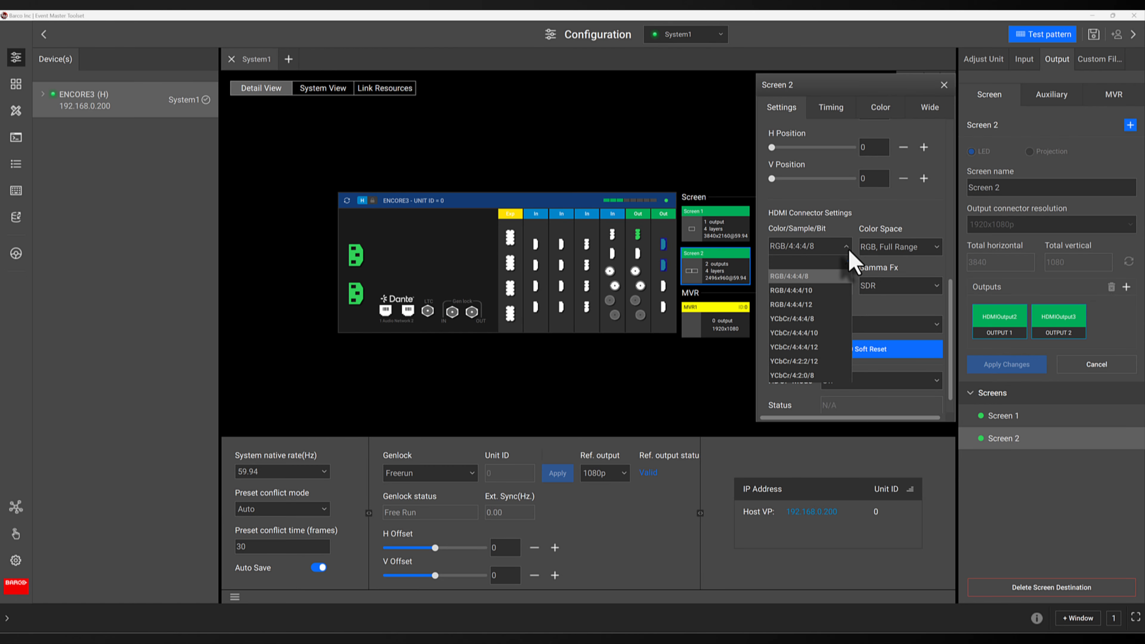
left_click(850, 250)
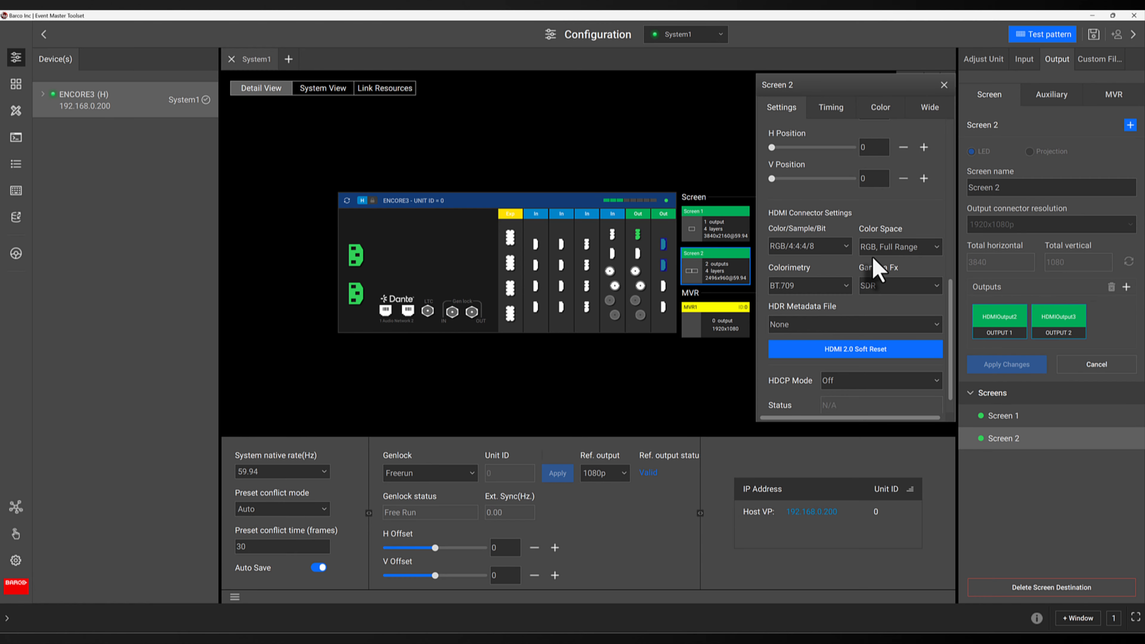
left_click(882, 253)
left_click(881, 254)
left_click(845, 285)
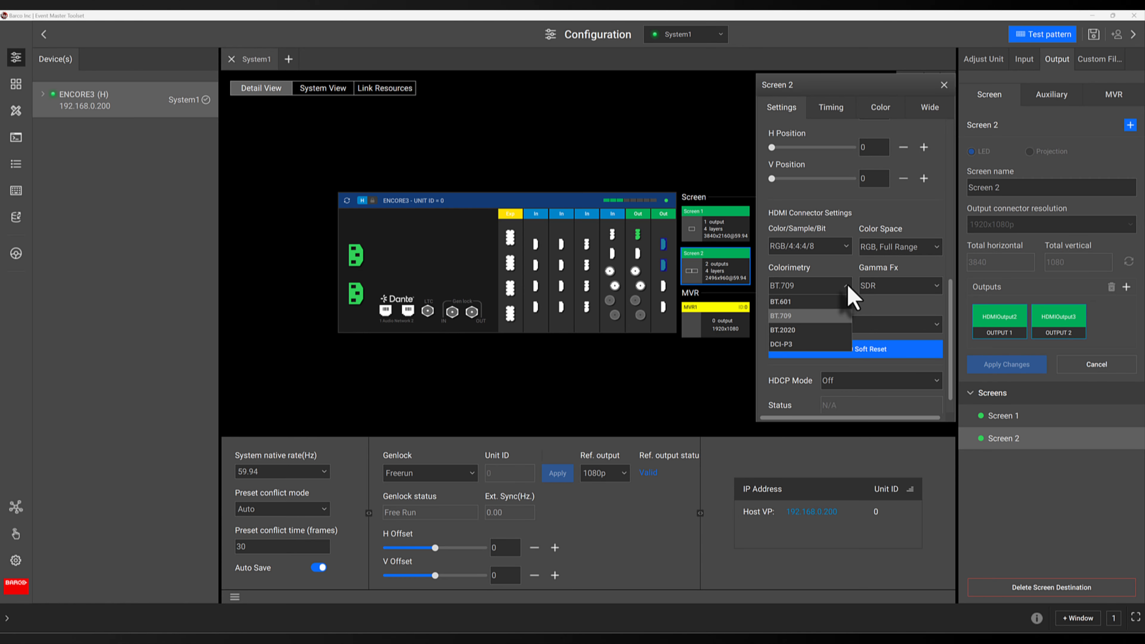
left_click(845, 285)
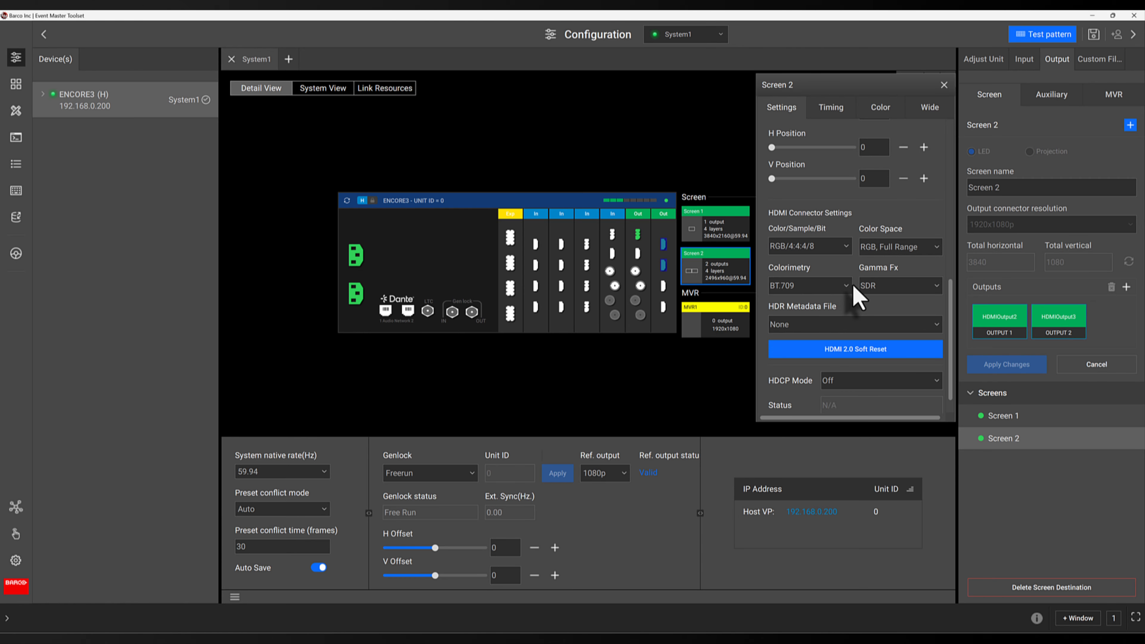
left_click(863, 286)
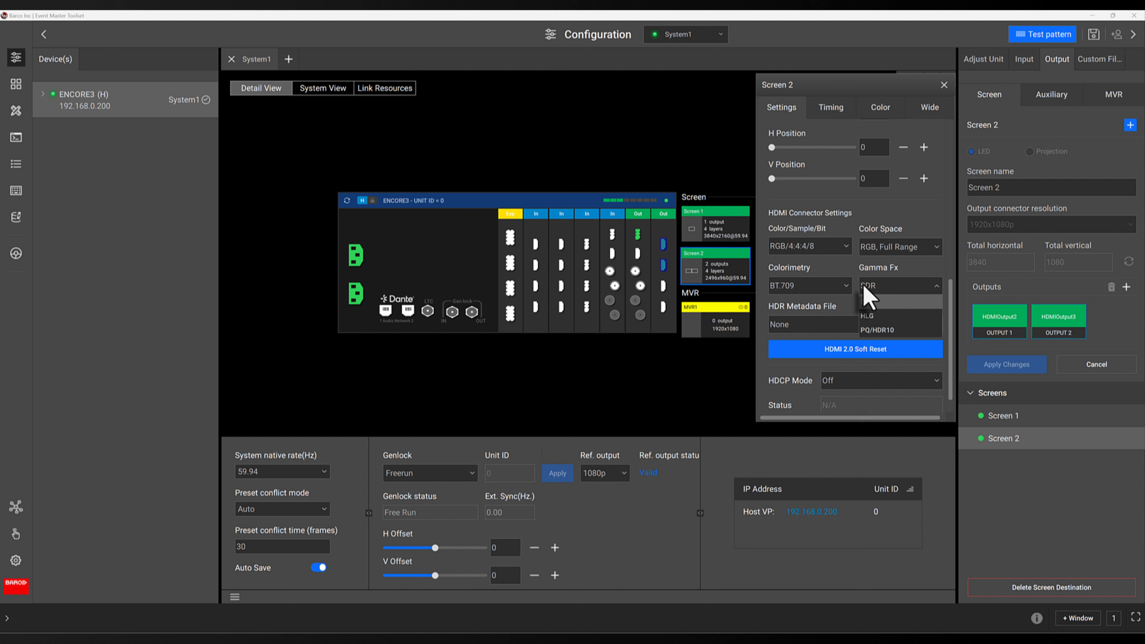
left_click(855, 292)
- Review the HDR metadata file and HDCP mode options for Screen 2's output
scroll(845, 307, "down", 1)
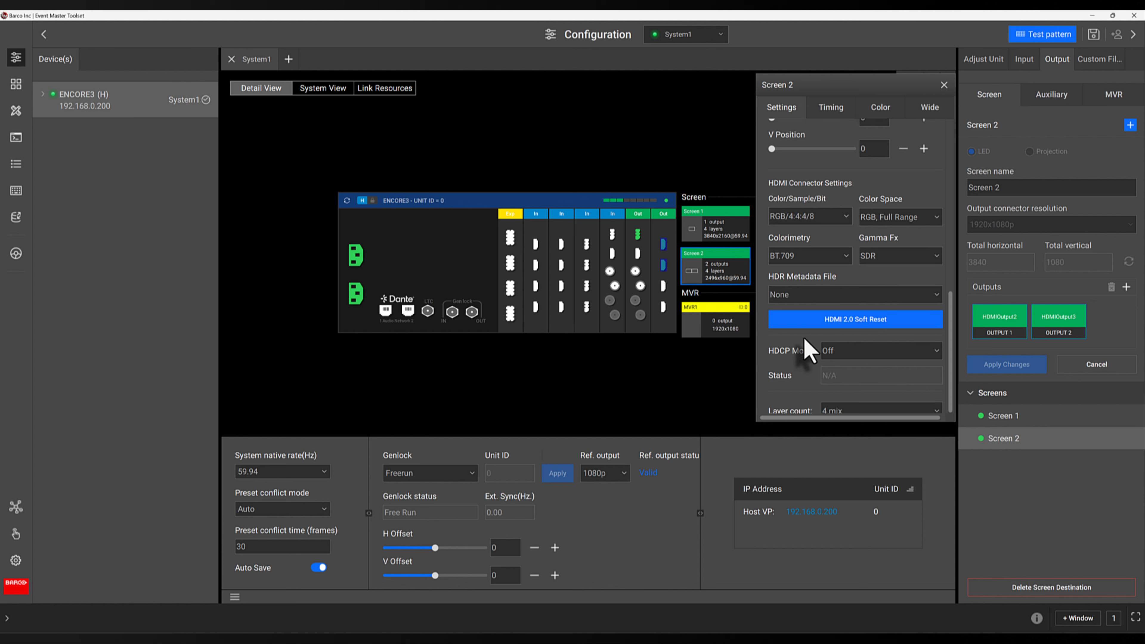
scroll(804, 352, "down", 1)
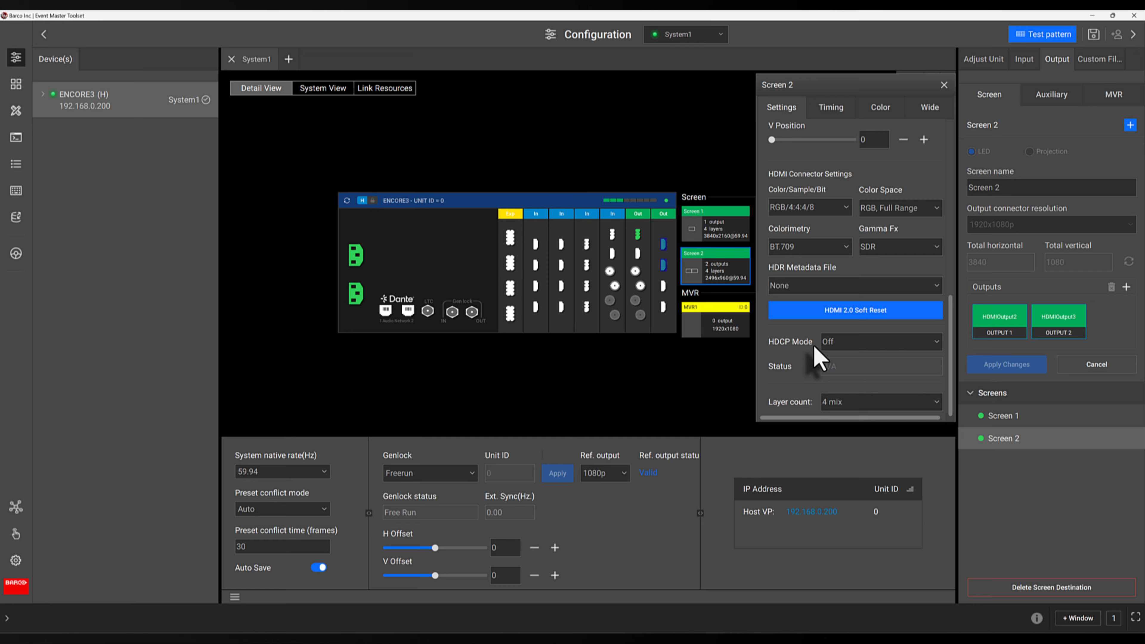
left_click(826, 287)
left_click(828, 299)
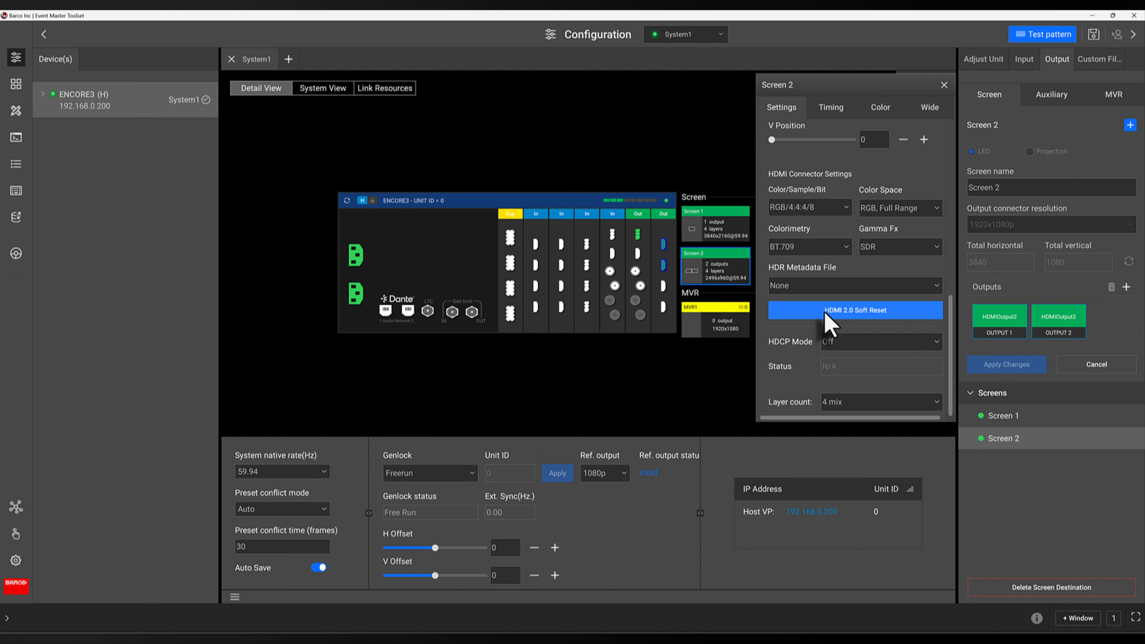
left_click(834, 344)
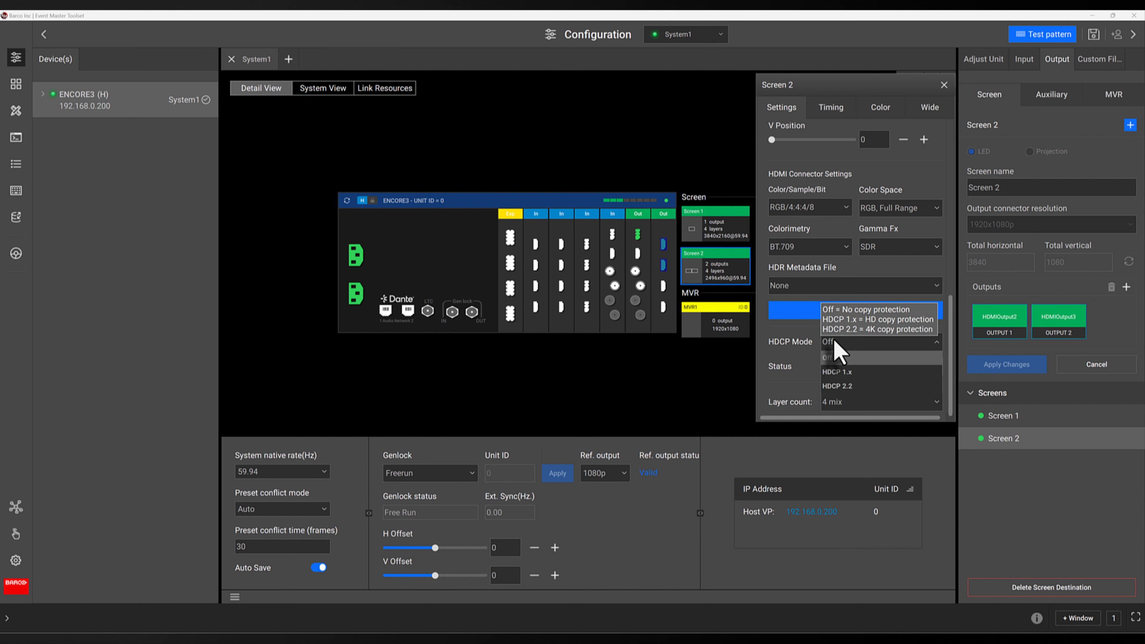
left_click(835, 343)
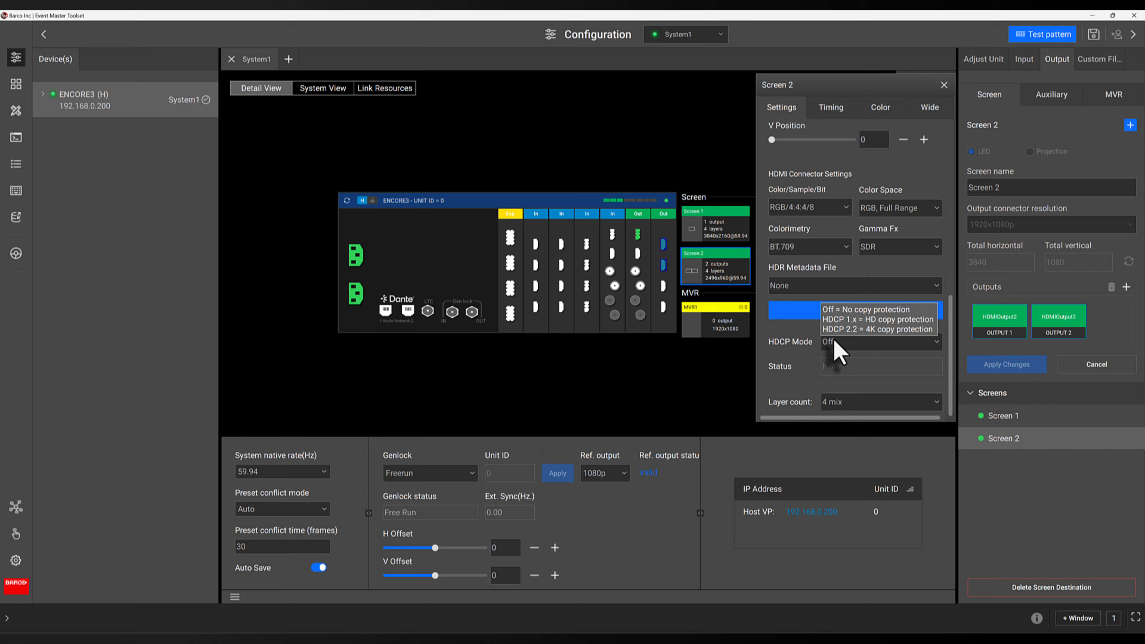
- Try a layer count of 8 mix for Screen 2 and return it to 4 mix
left_click(841, 406)
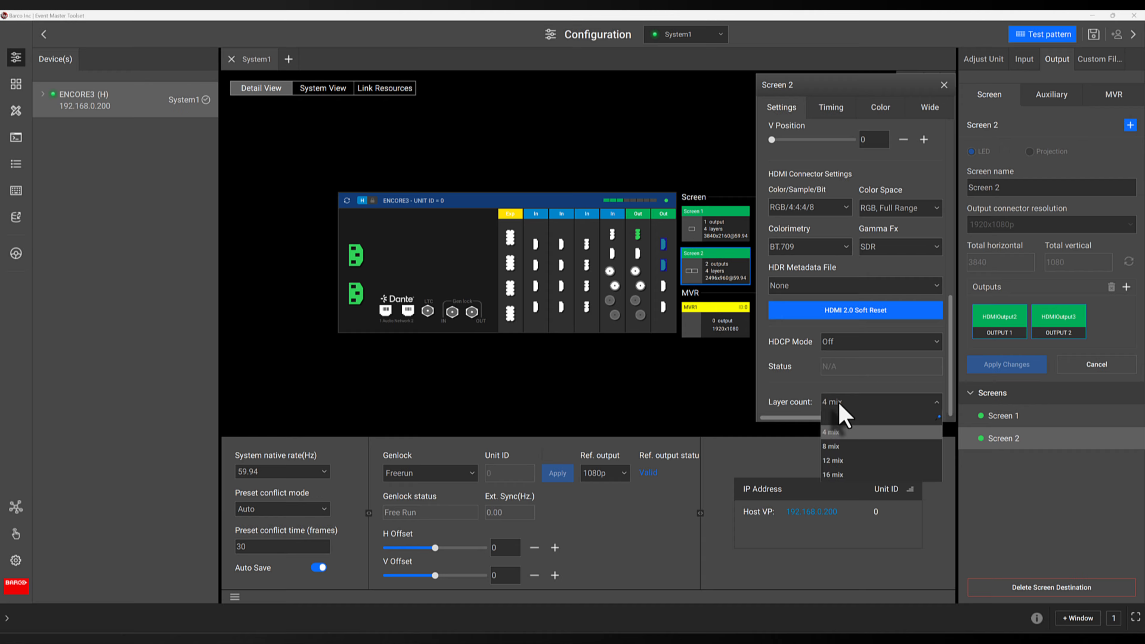
left_click(839, 405)
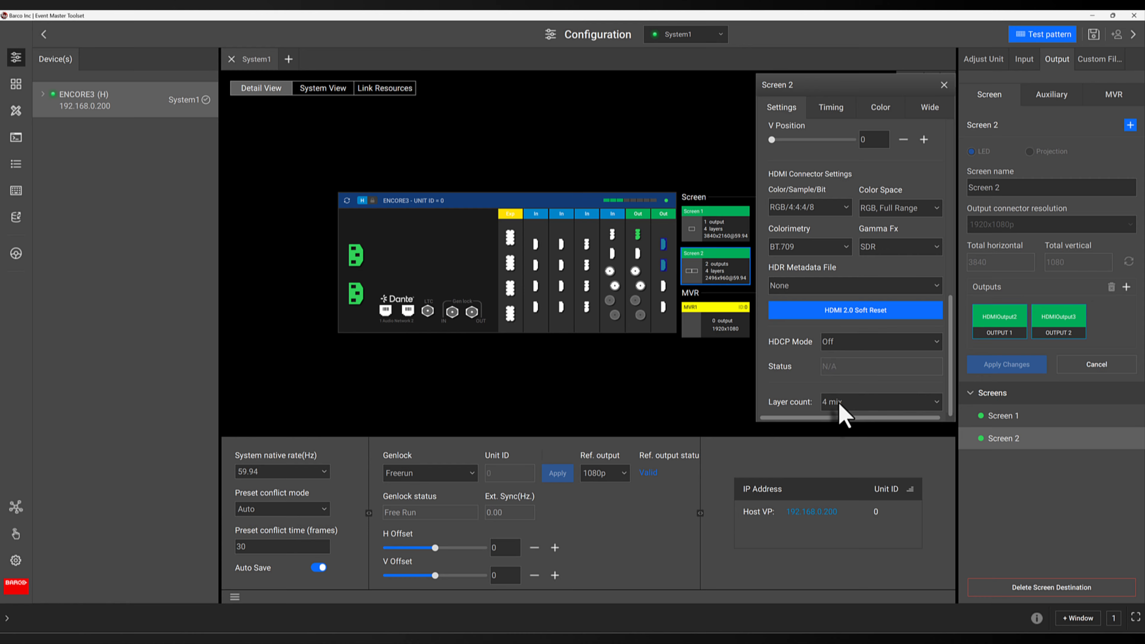
left_click(839, 404)
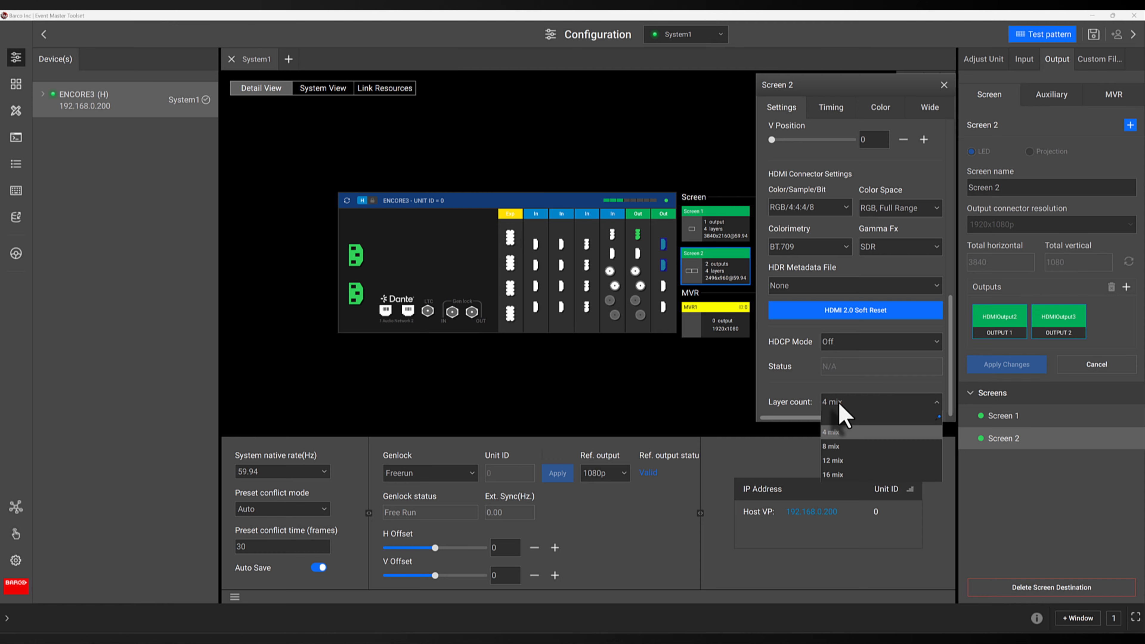
left_click(835, 447)
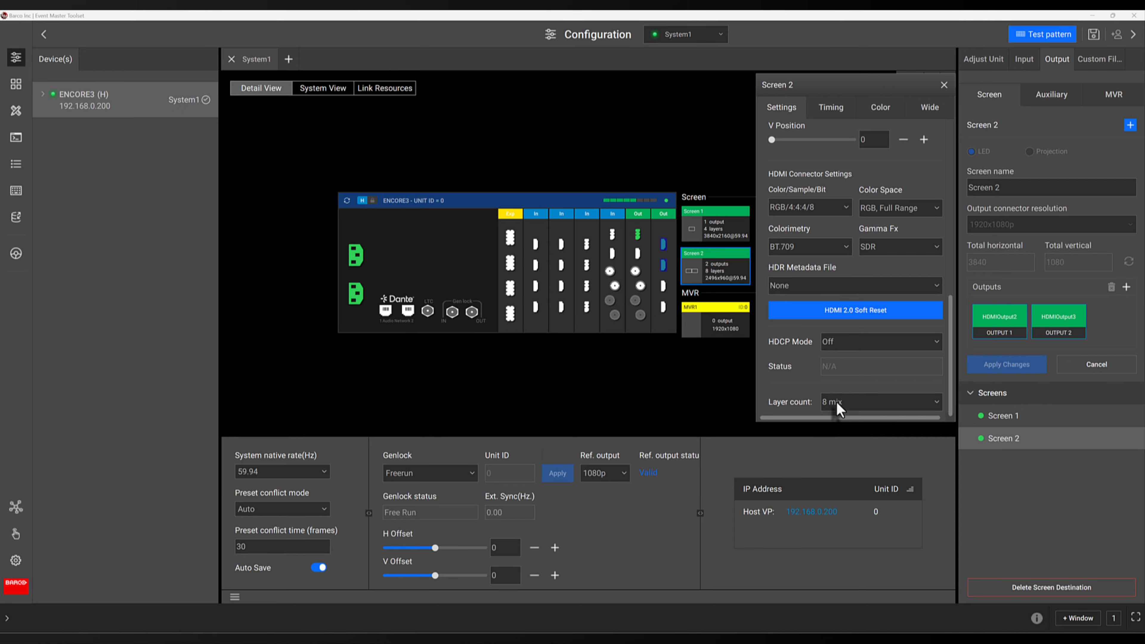
left_click(829, 402)
left_click(836, 432)
- Examine Screen 2's timing parameters and its contrast, brightness and gamma adjustments
left_click(834, 108)
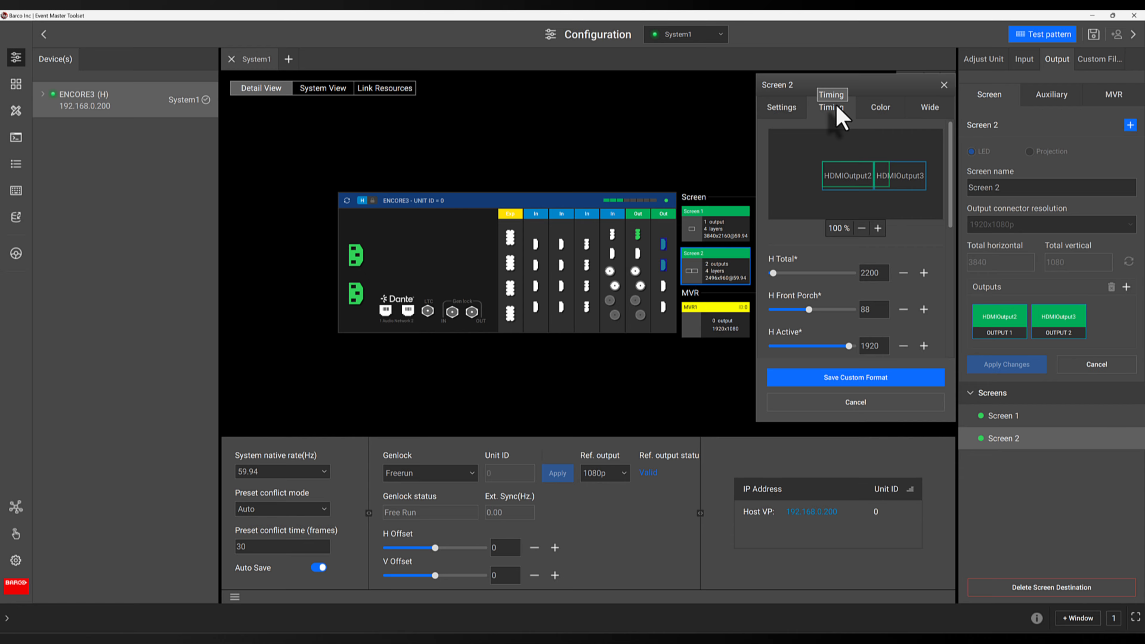
left_click(871, 111)
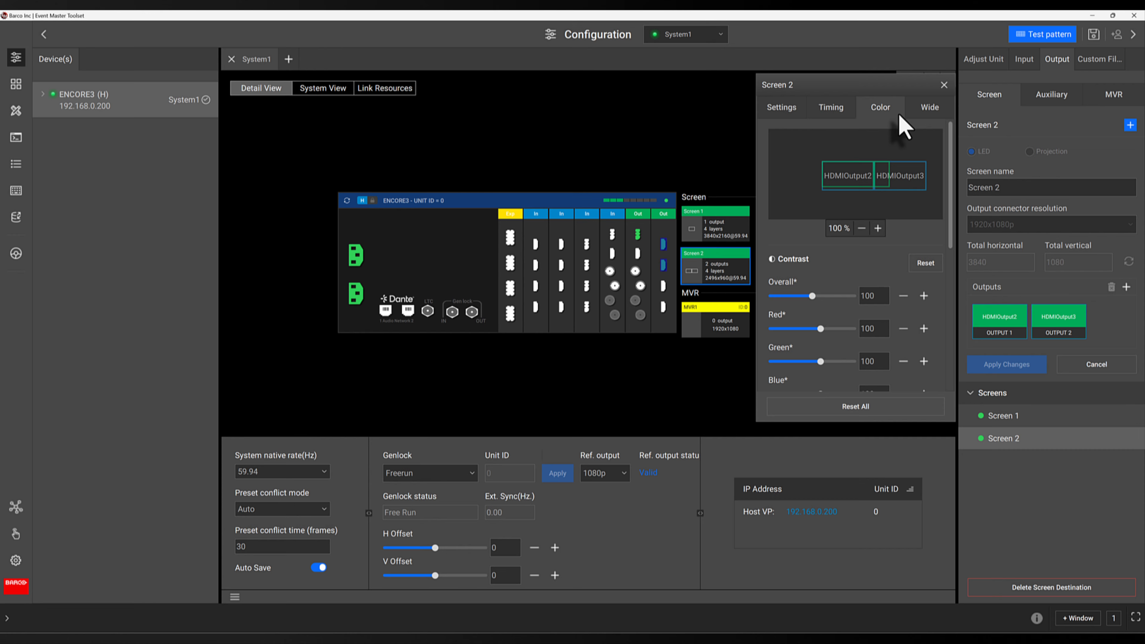
scroll(858, 293, "down", 5)
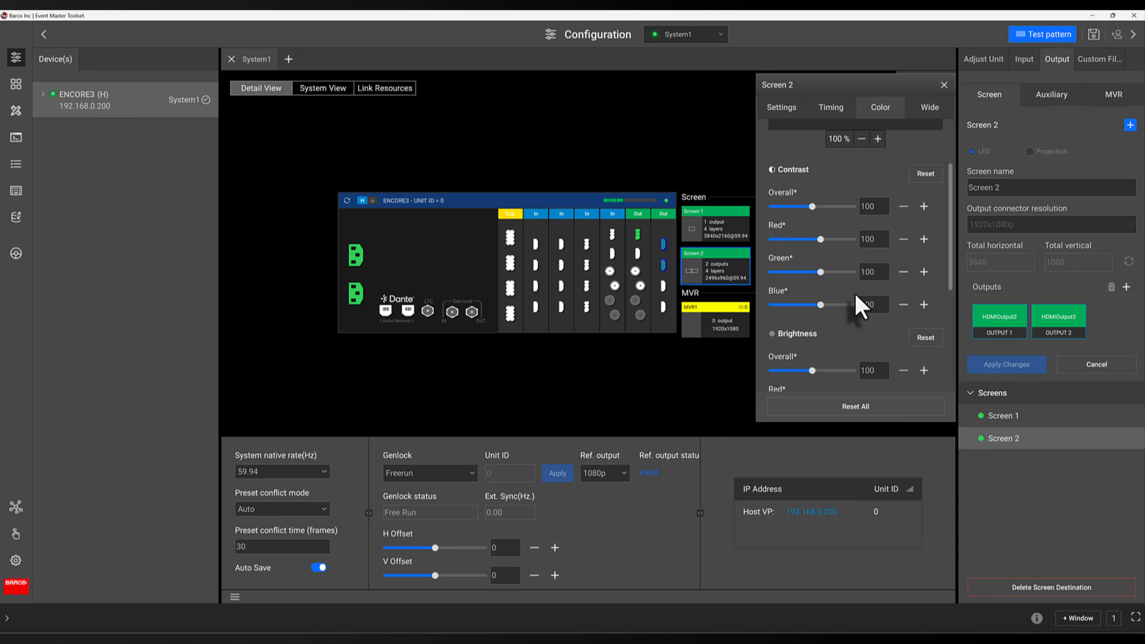
scroll(856, 292, "down", 5)
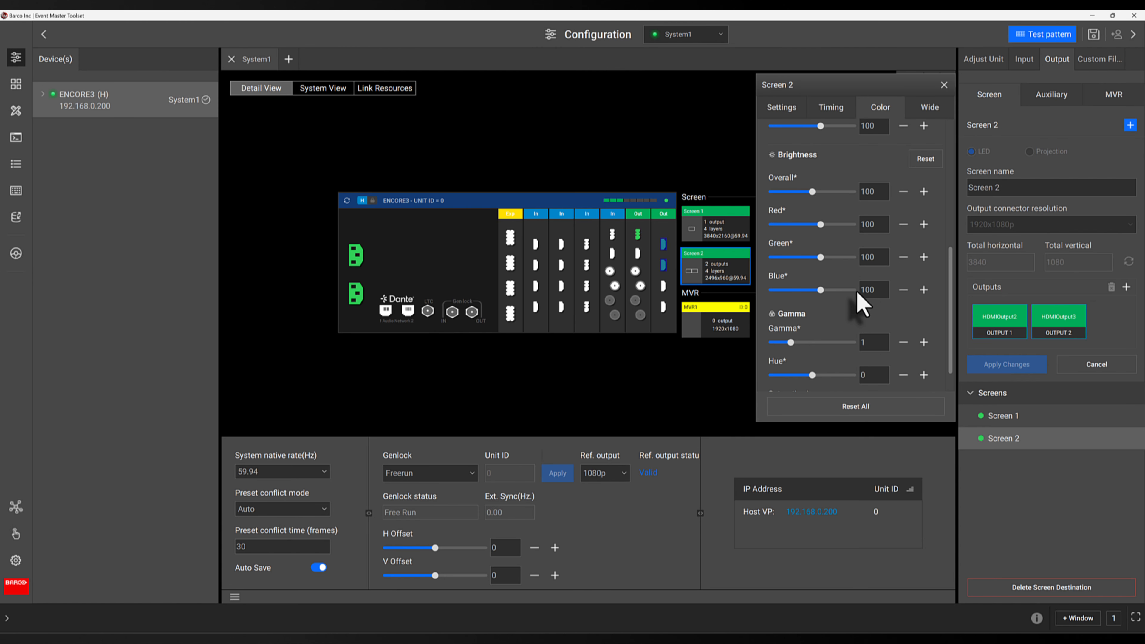
- Move HDMIOutput3 in Screen 2's wide layout to about H Overlap 43, H Offset 2145 and V Offset 67, and review the area of interest
left_click(915, 110)
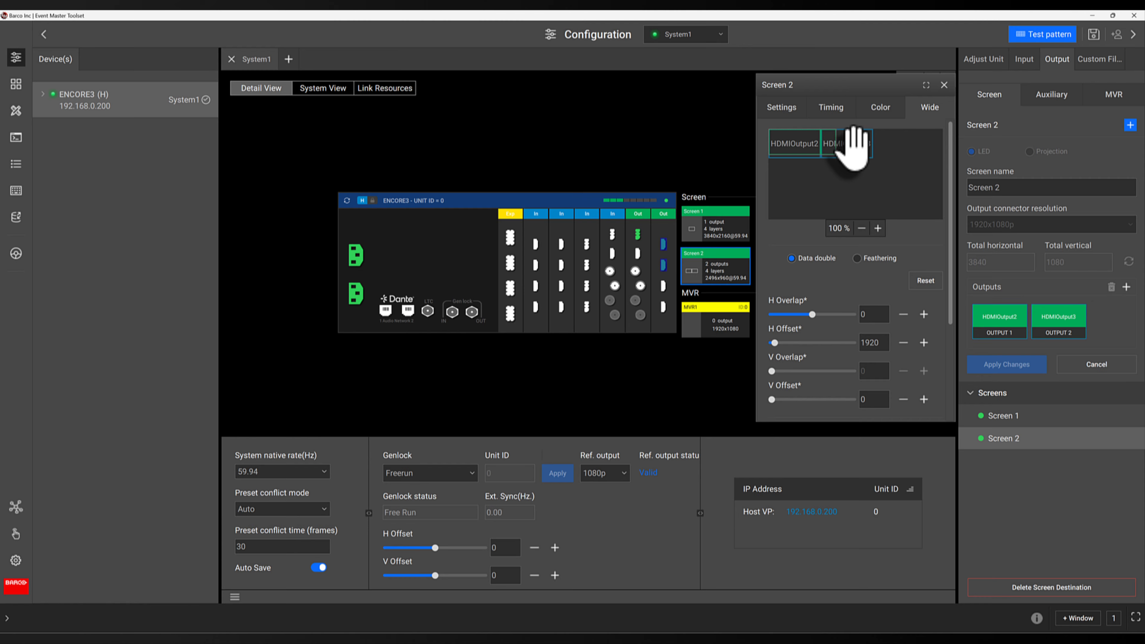
mouse_move(856, 144)
left_mouse_down()
mouse_move(872, 151)
mouse_move(863, 149)
left_mouse_up()
scroll(881, 347, "down", 1)
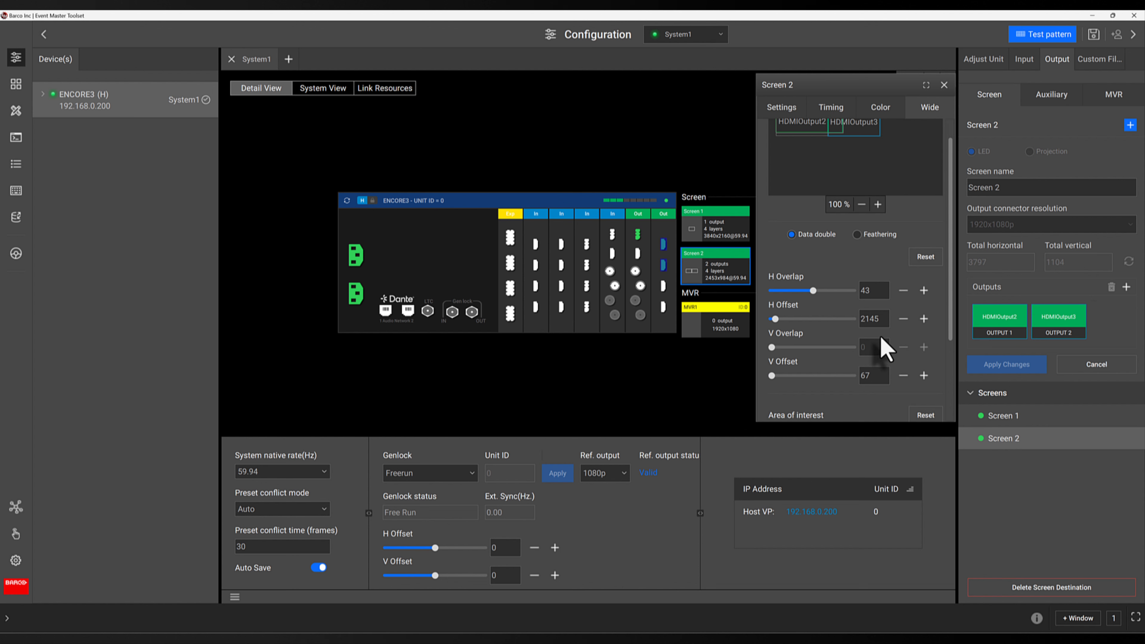
scroll(882, 338, "down", 1)
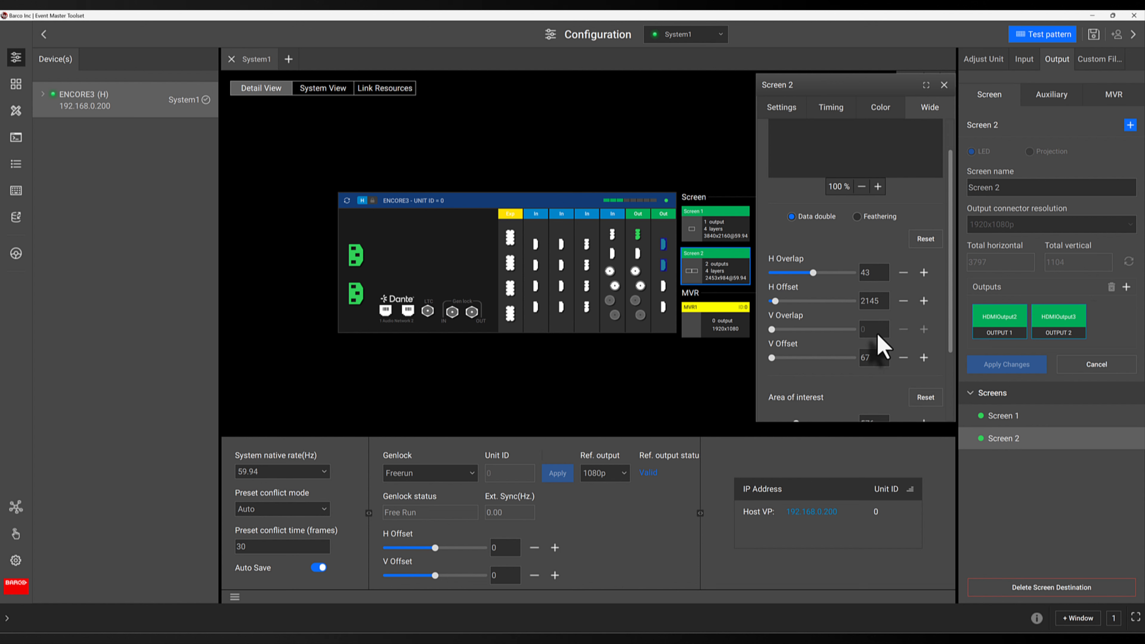
scroll(879, 350, "down", 3)
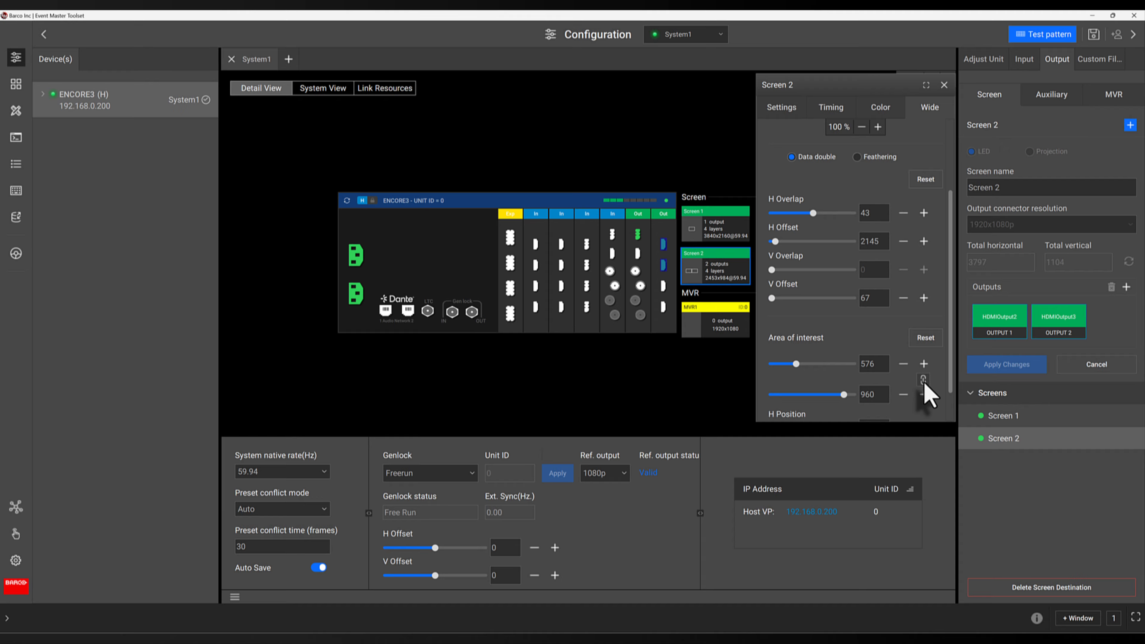
scroll(897, 379, "down", 2)
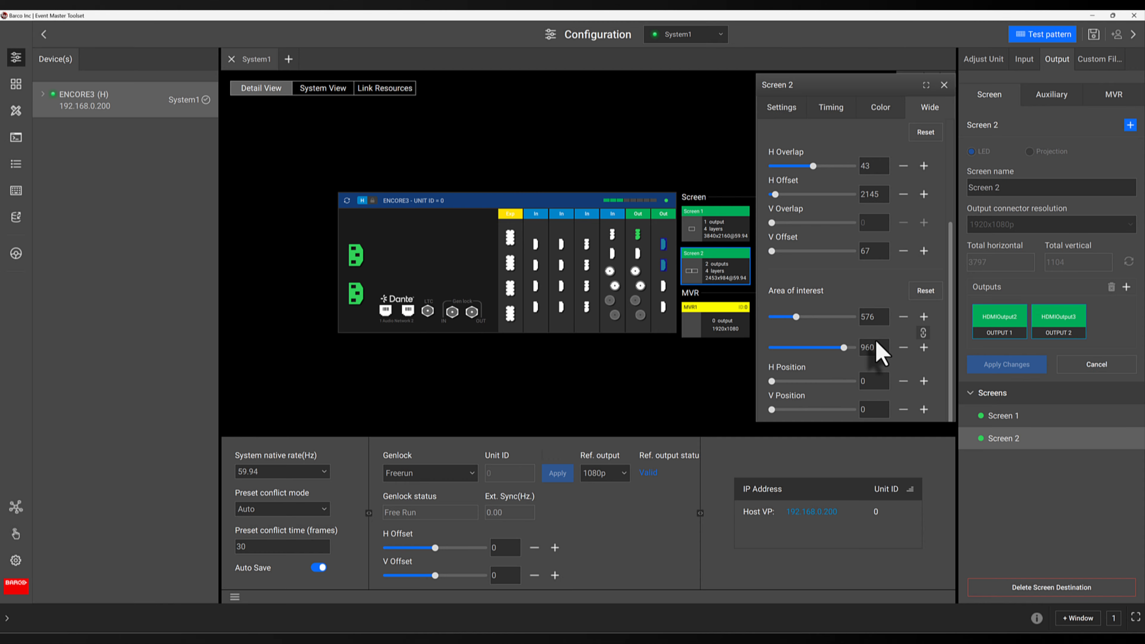
scroll(875, 338, "up", 3)
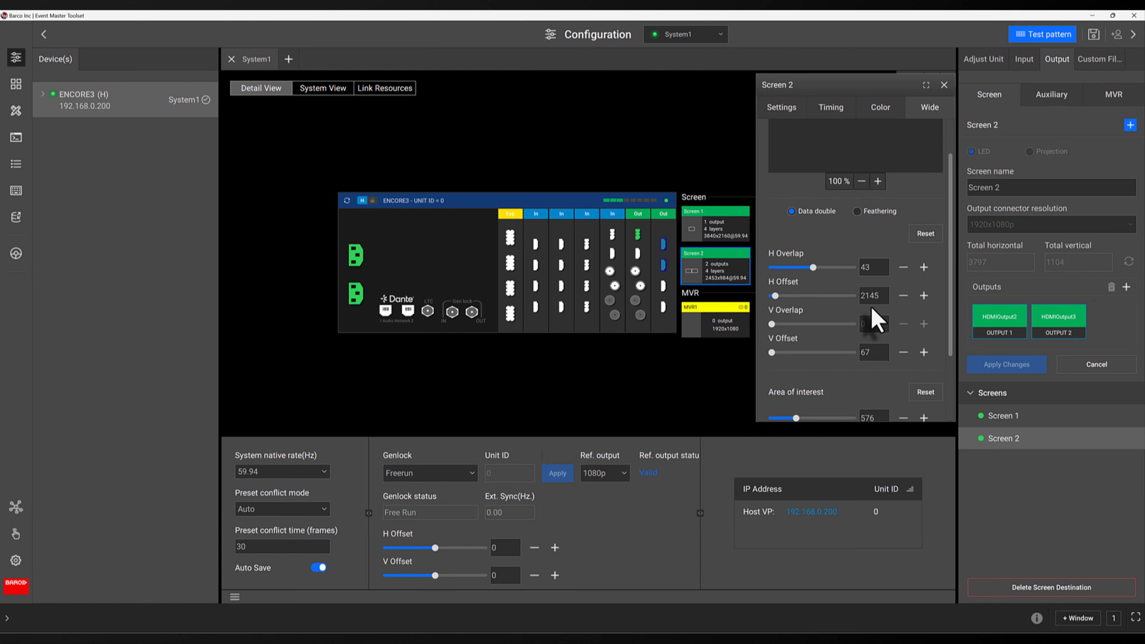
- Set HDMIOutput3's H Overlap and V Offset to 0, and set HDMIOutput2's V Offset to 0
double_click(875, 317)
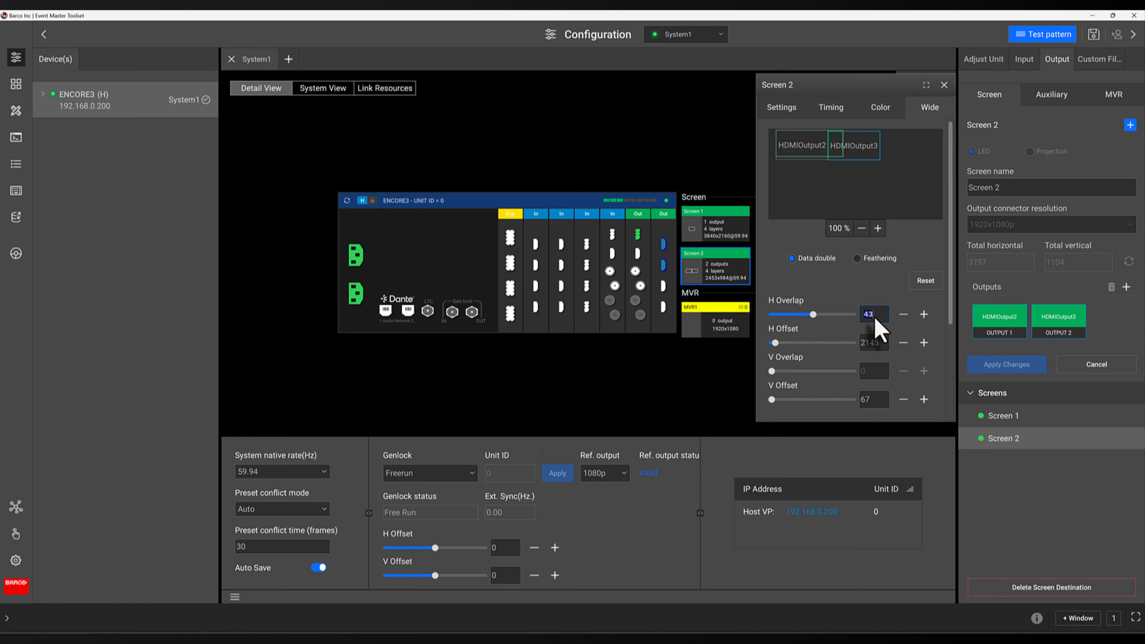
type("0")
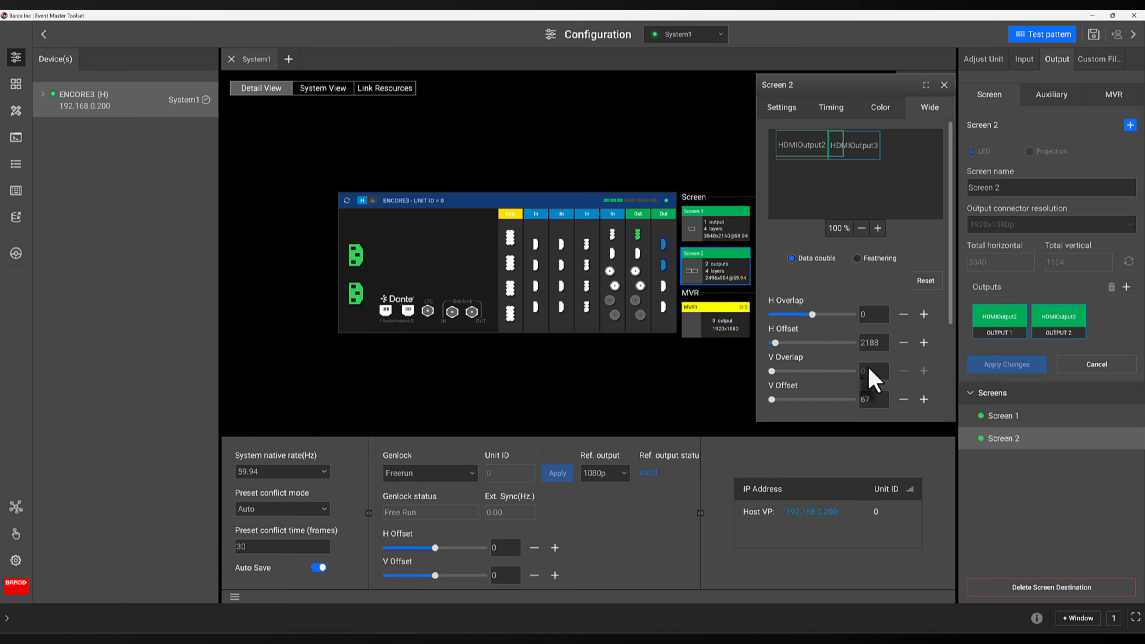
double_click(871, 400)
type("0")
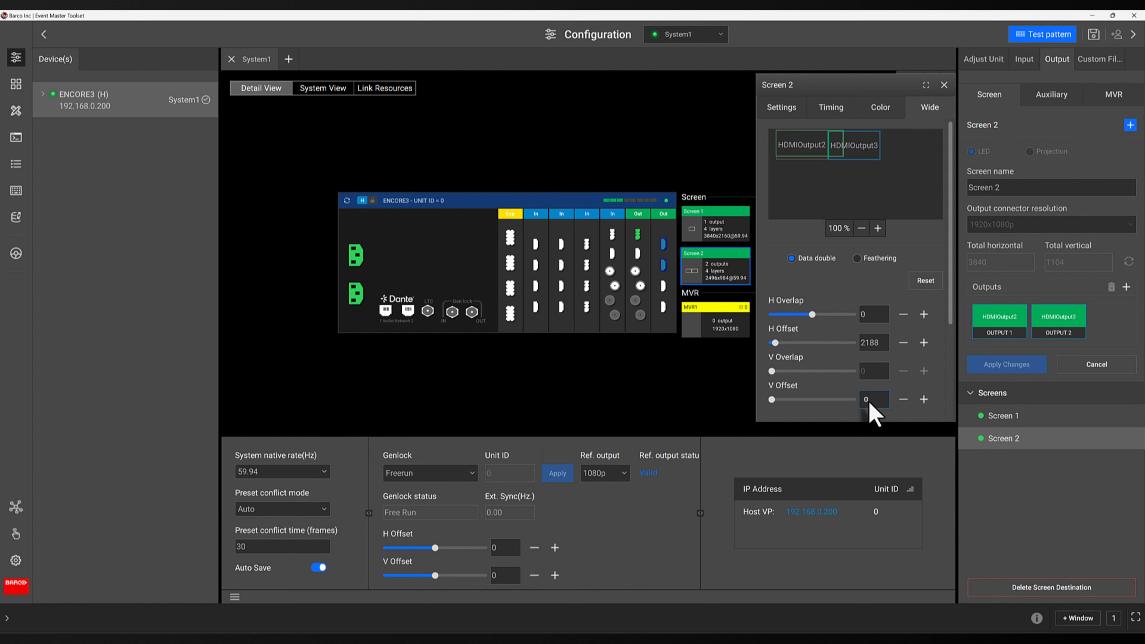
key("Return")
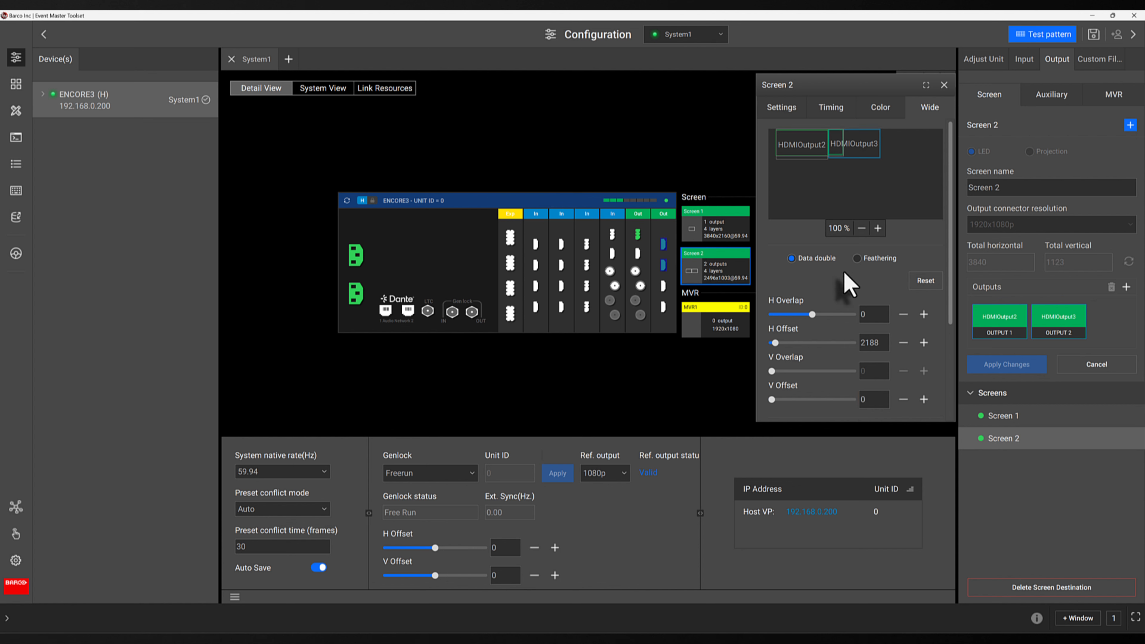
left_click(800, 146)
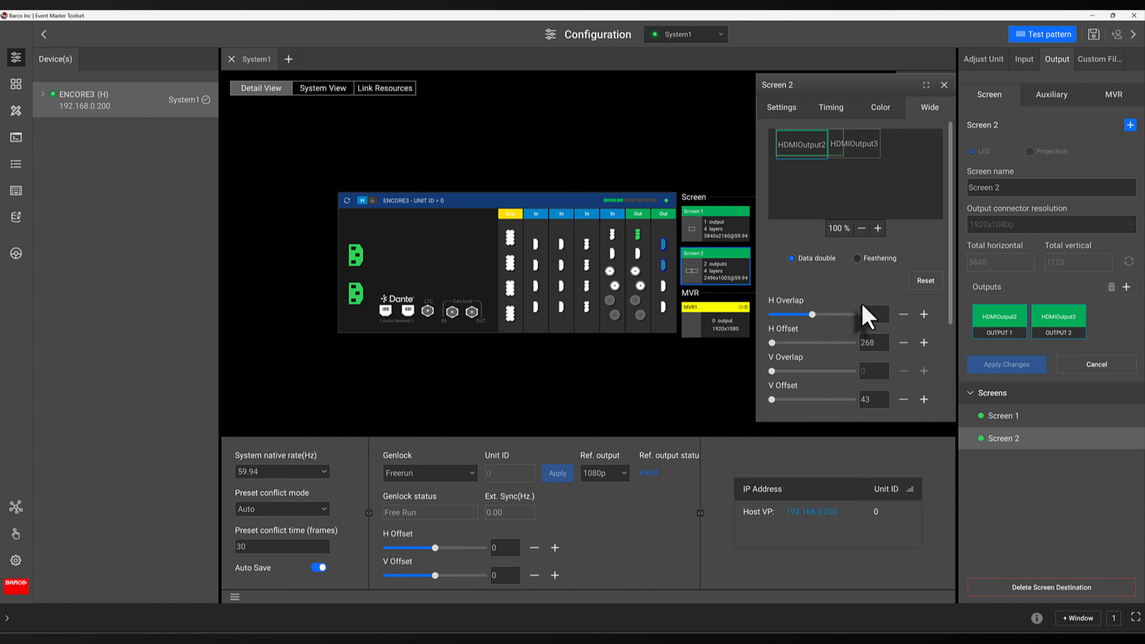
double_click(870, 400)
type("0")
key("Return")
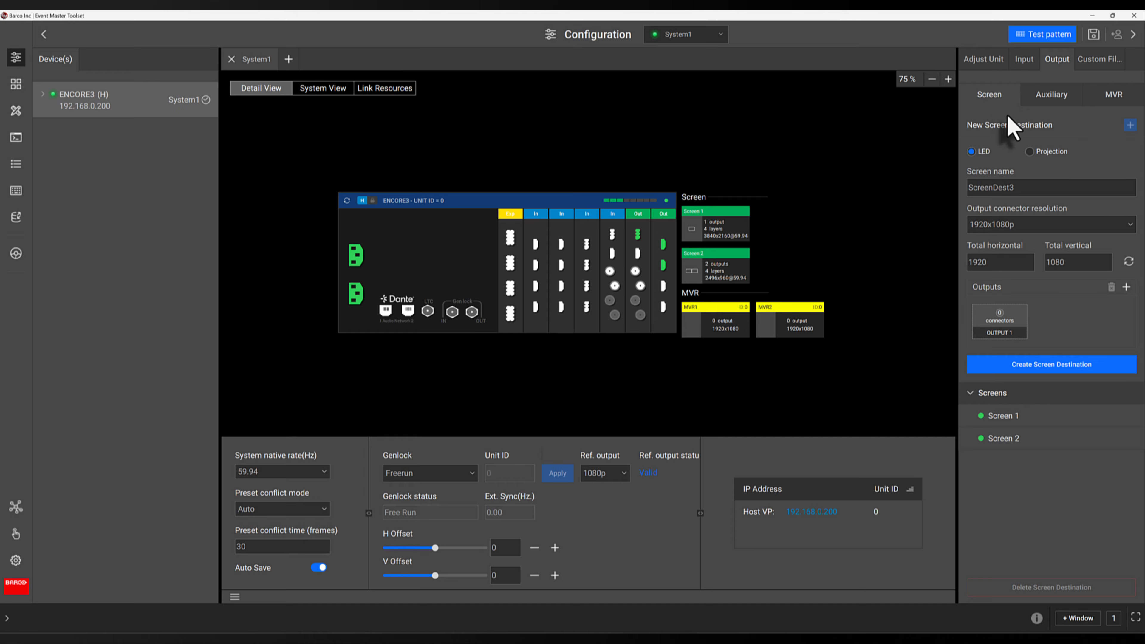
- Configure the new screen destination as Projection, name it "Blend" and choose 1920x1080p as its output connector resolution
left_click(1030, 152)
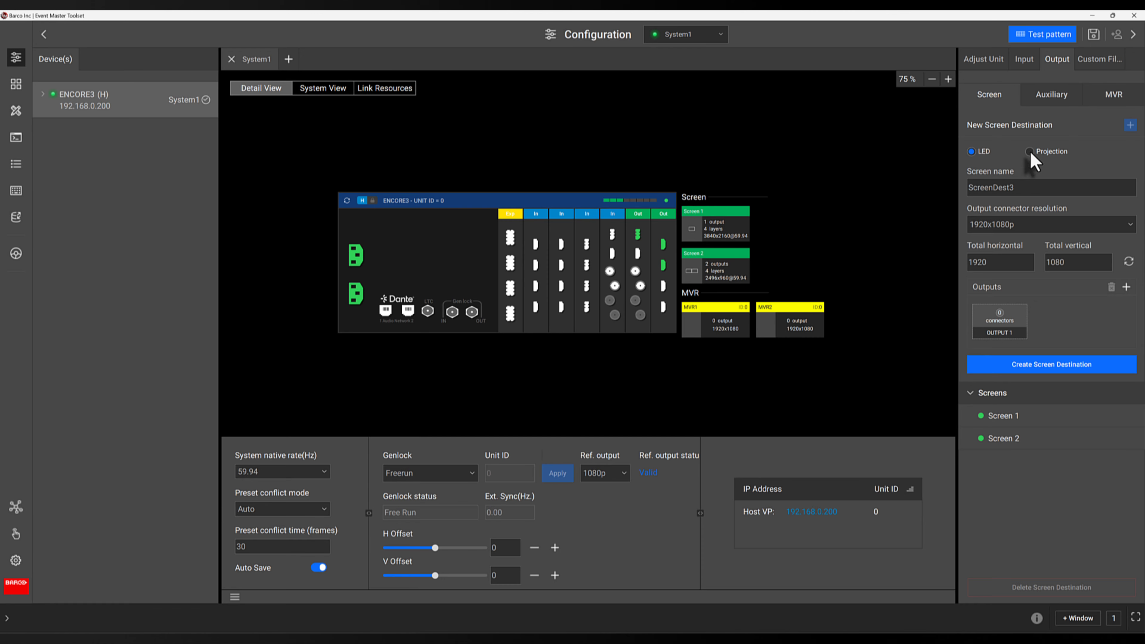
double_click(1019, 187)
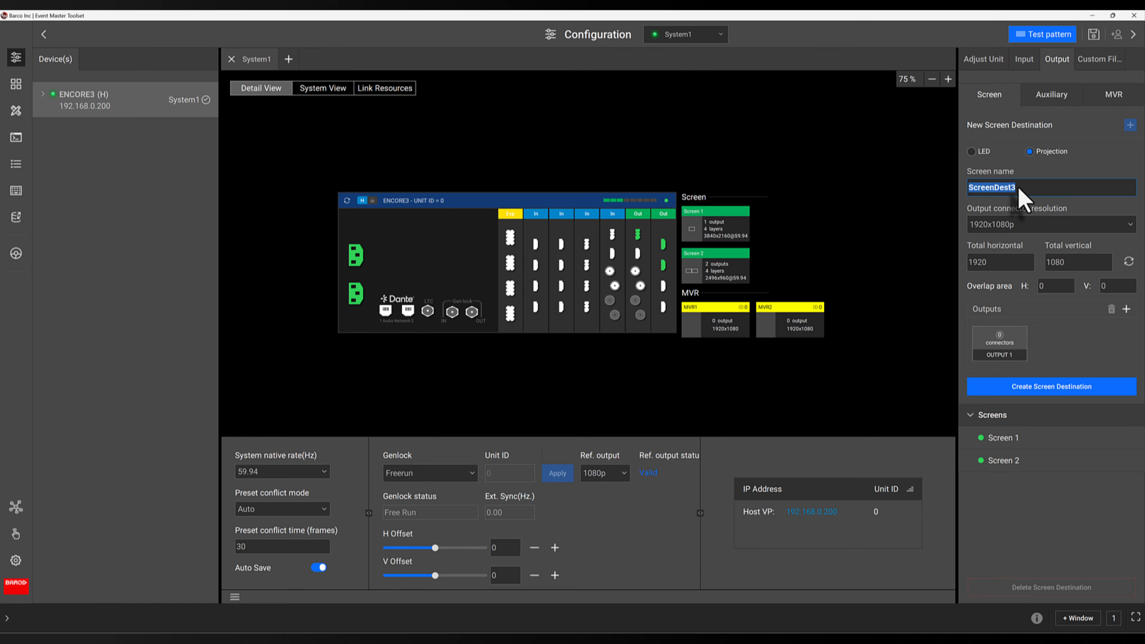
type("Blend")
key("Return")
left_click(1019, 225)
left_click(1008, 270)
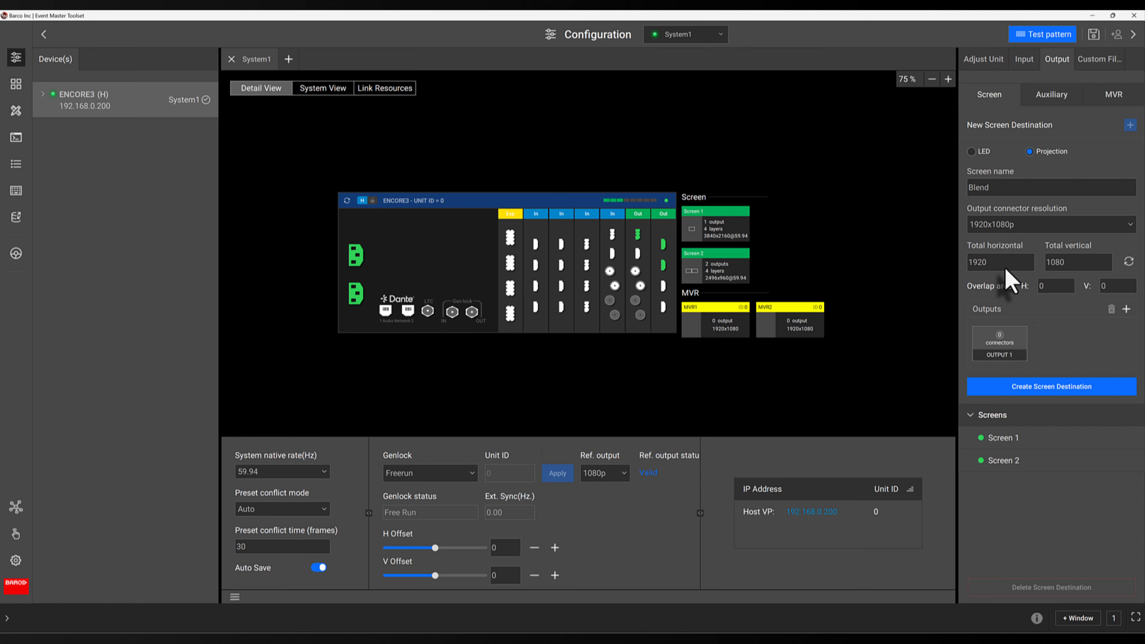
- Set the Blend destination's total horizontal size to 3240
double_click(1006, 269)
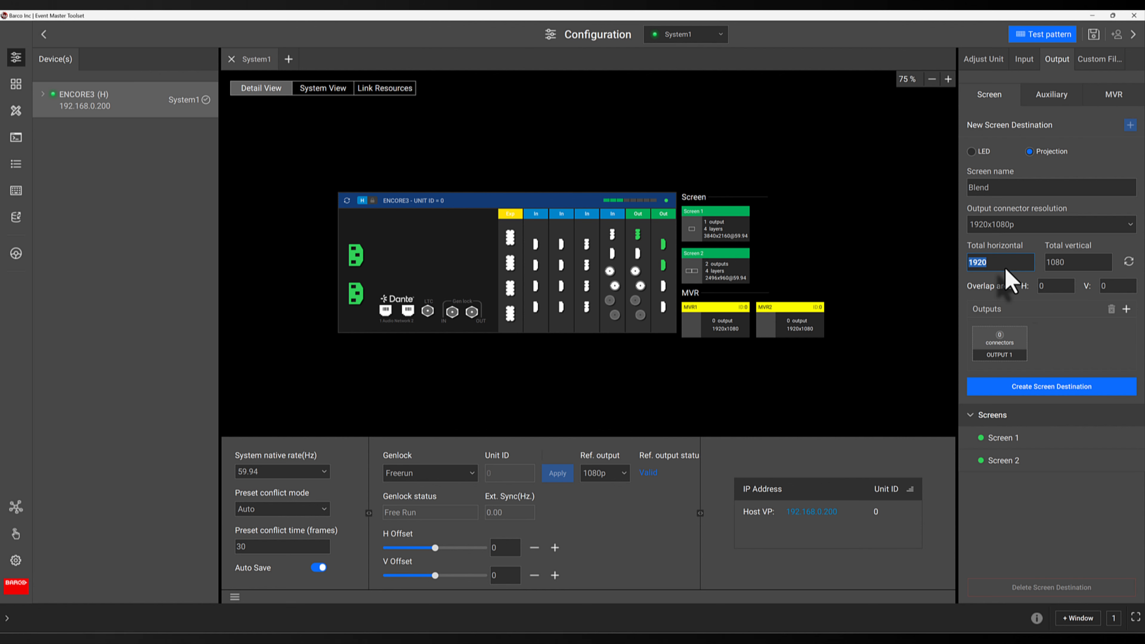
type("3240")
key("Tab")
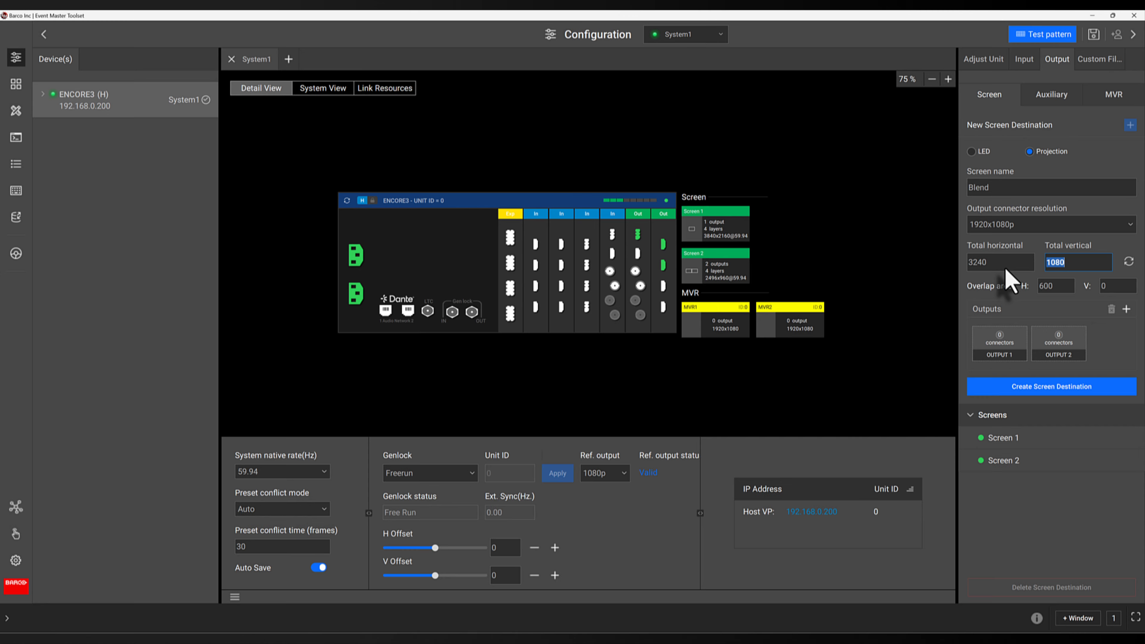
key("Tab")
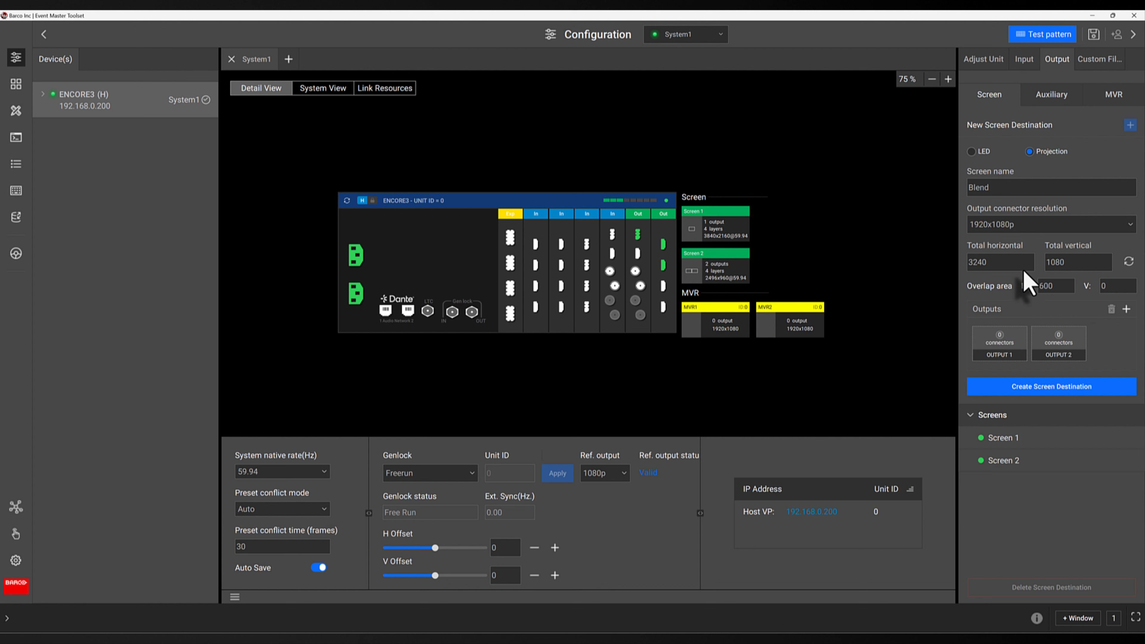
- Reselect 1920x1080p as Blend's output connector resolution and set its total horizontal size to 3840
left_click(1015, 263)
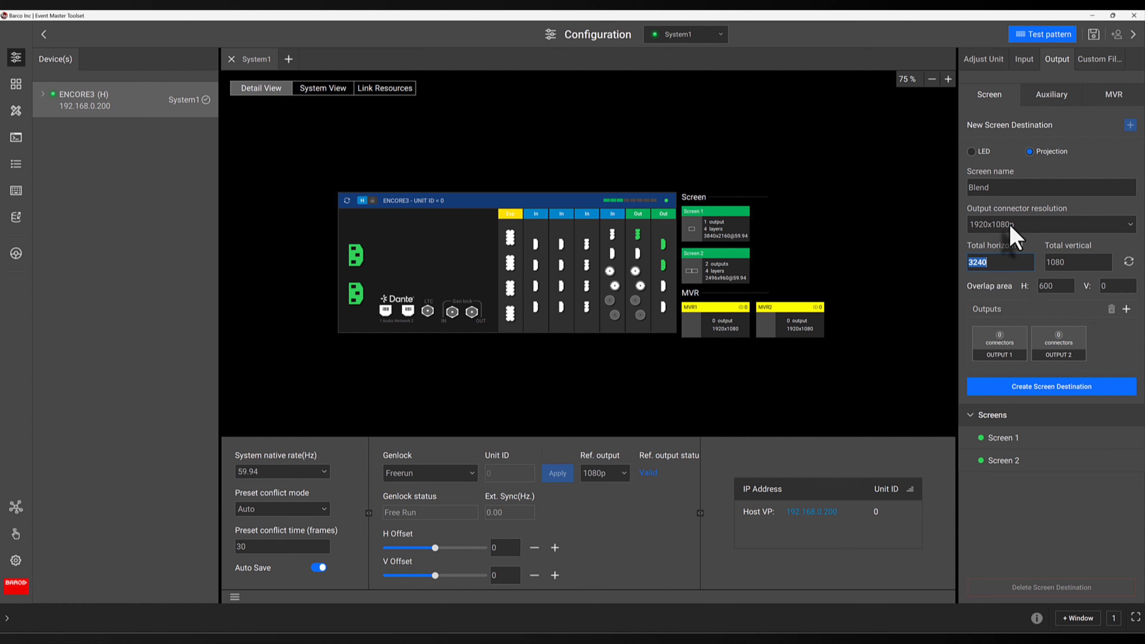
left_click(1007, 225)
left_click(1005, 272)
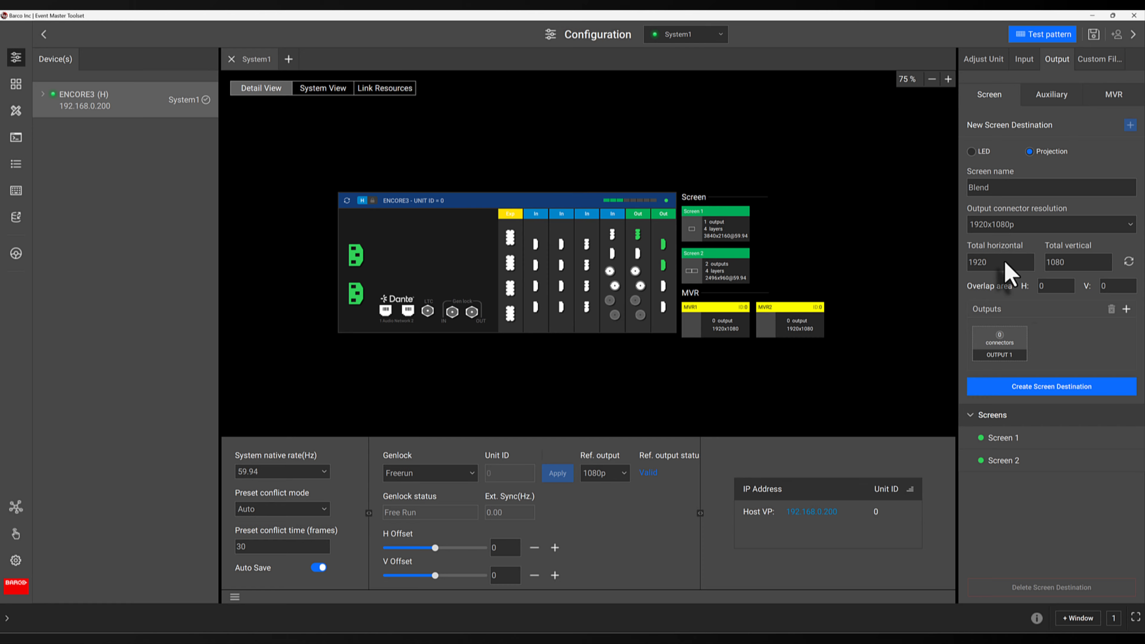
left_click(1007, 263)
type("3840")
key("Tab")
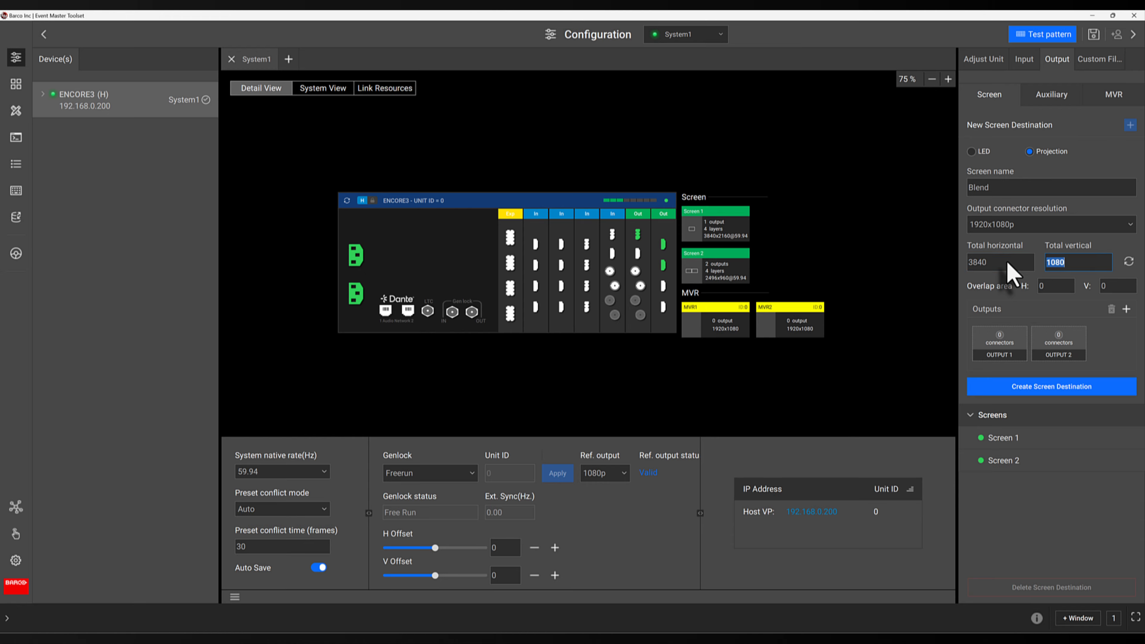
- Change Blend's total horizontal size to 3240 so its two outputs overlap horizontally
left_click(1007, 263)
type("3240")
key("Return")
- Assign the last output card's third and fourth HDMI connectors to outputs 1 and 2, and create the Blend destination
left_click(1004, 340)
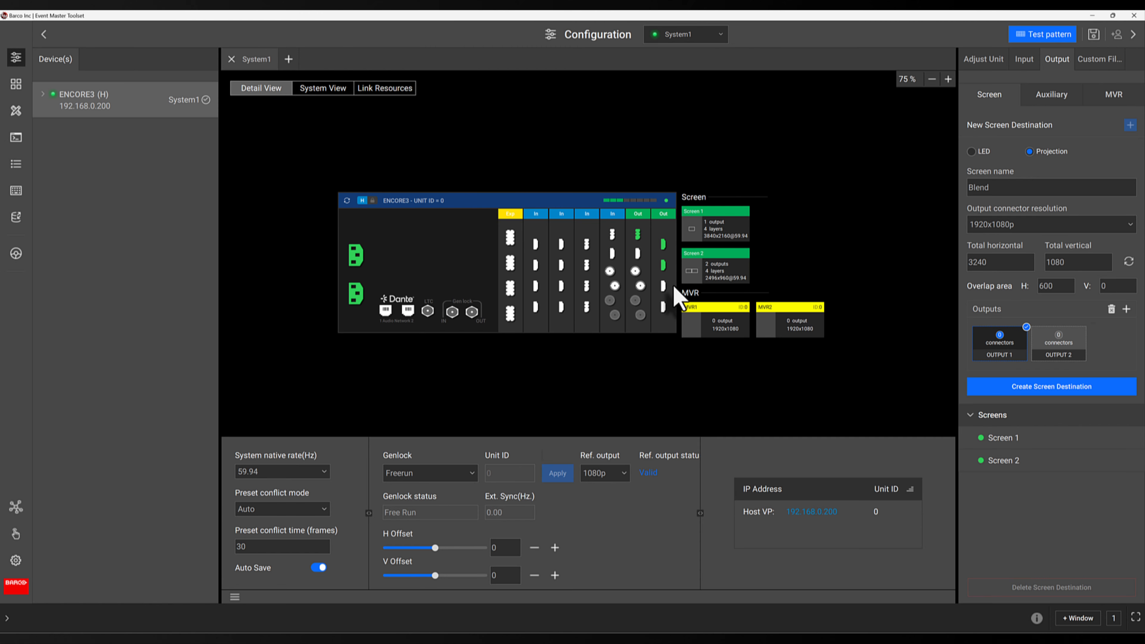
left_click(664, 288)
left_click(1057, 356)
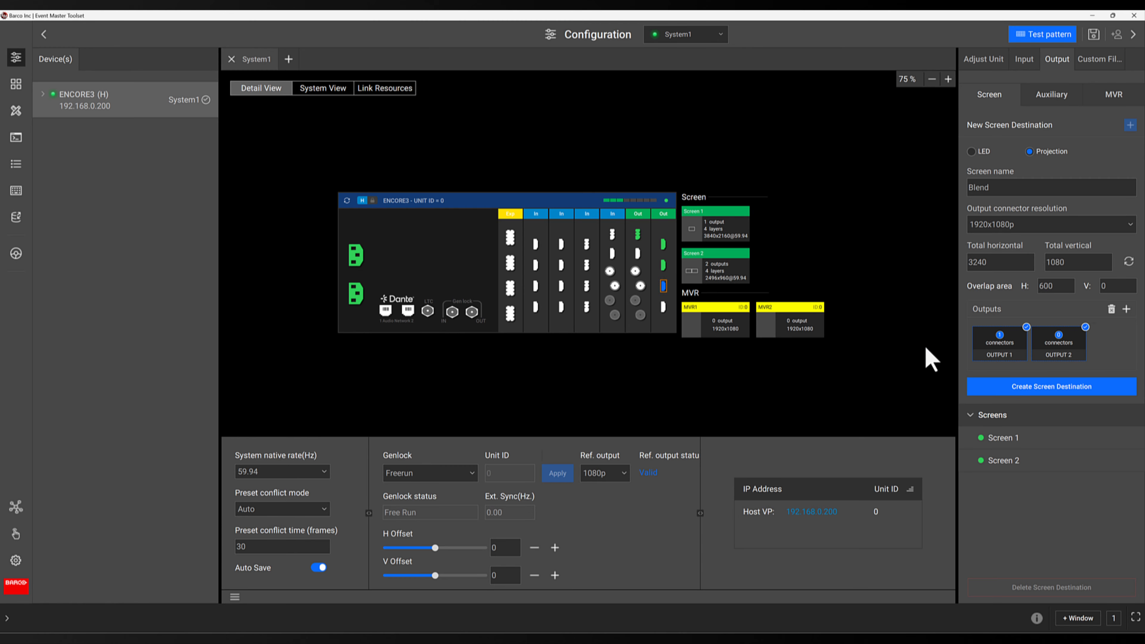
left_click(663, 307)
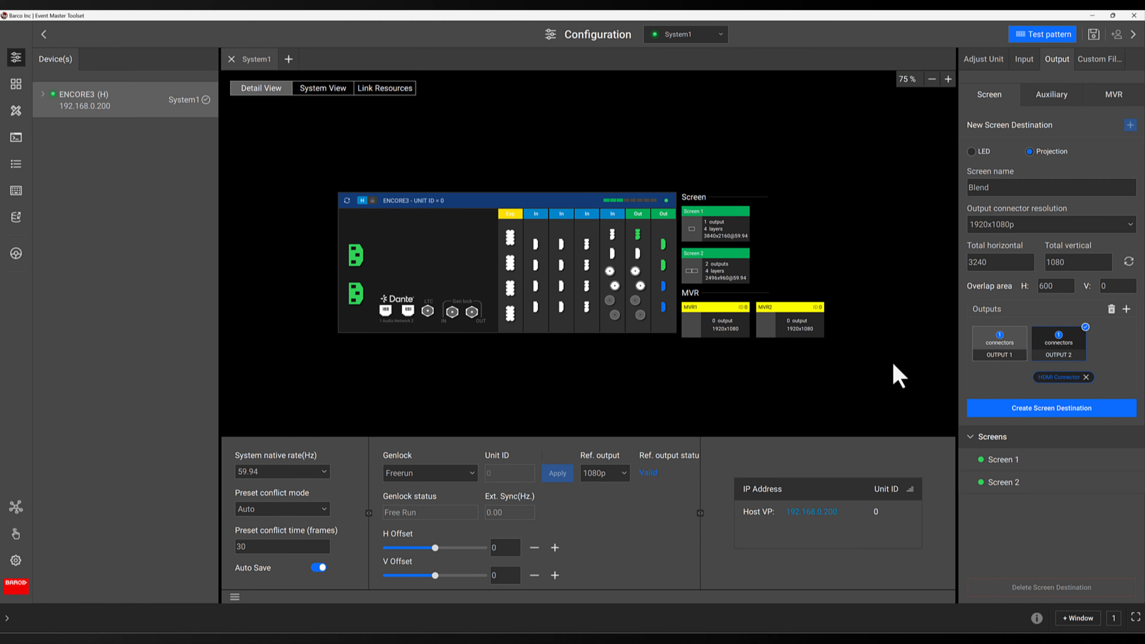
left_click(1007, 408)
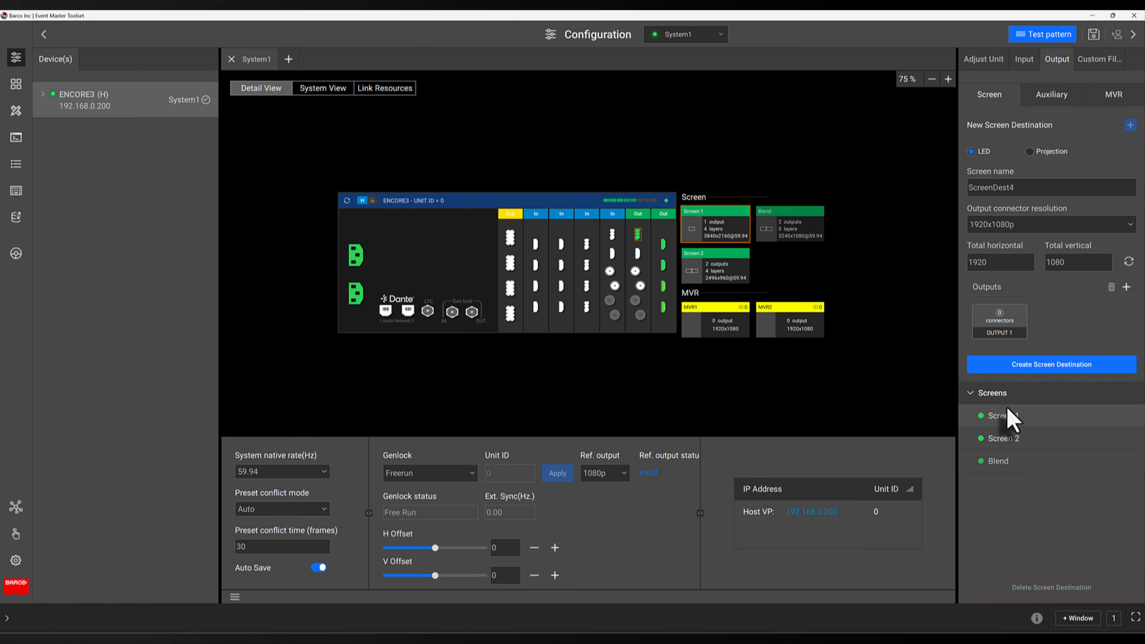
- Open Blend's wide layout in an enlarged view and examine the overlap between HDMIOutput4 and HDMIOutput5 in Data double mode
double_click(810, 217)
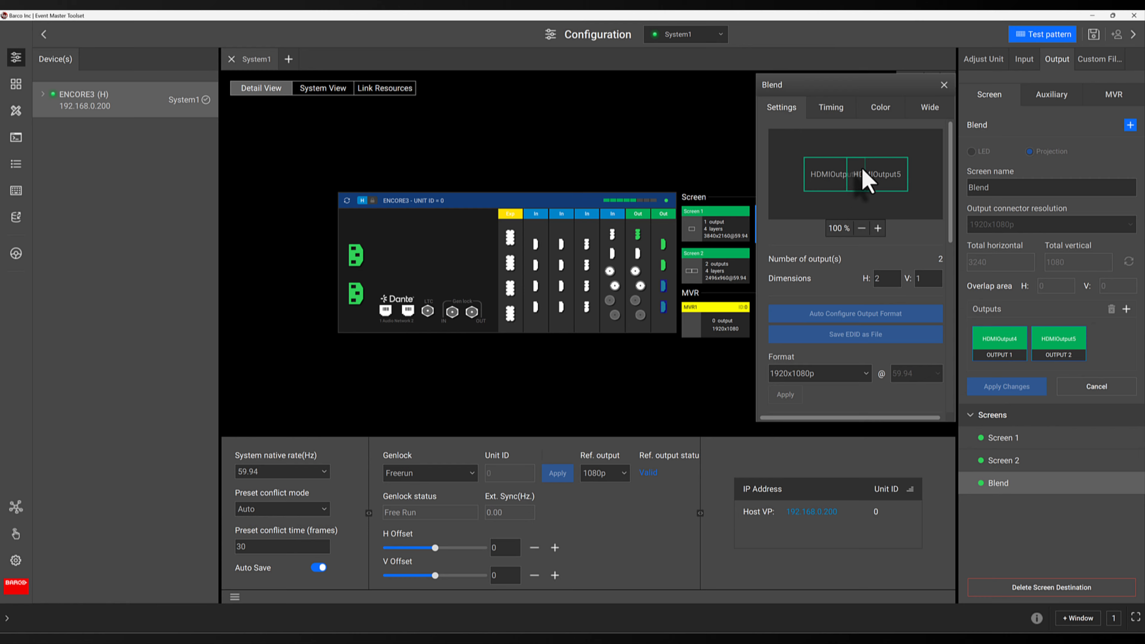
left_click(922, 115)
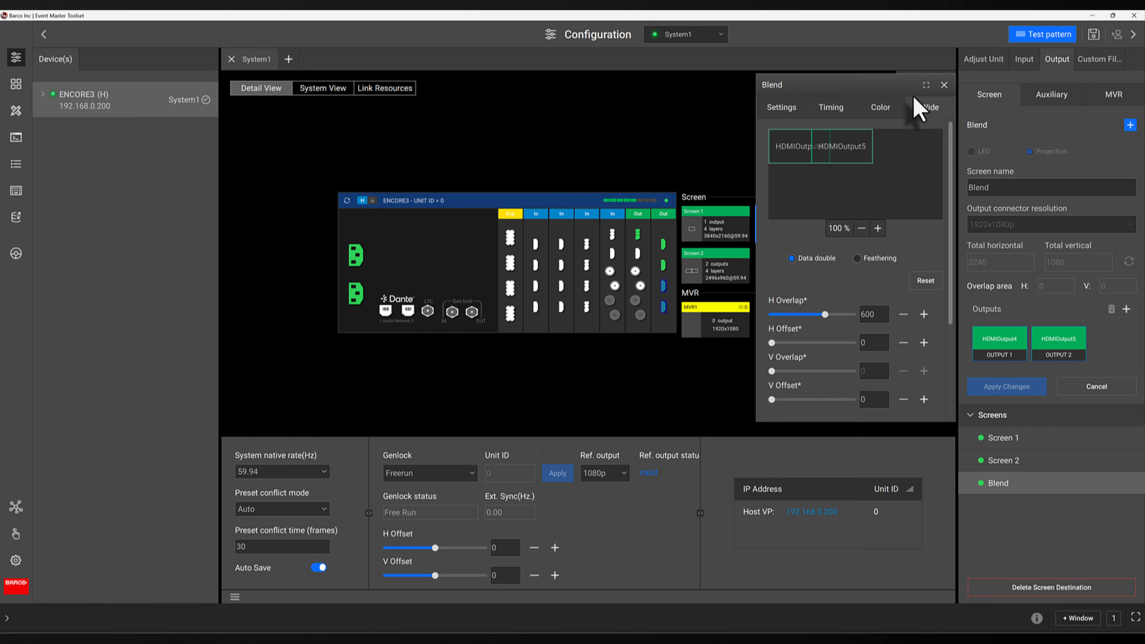
left_click(925, 86)
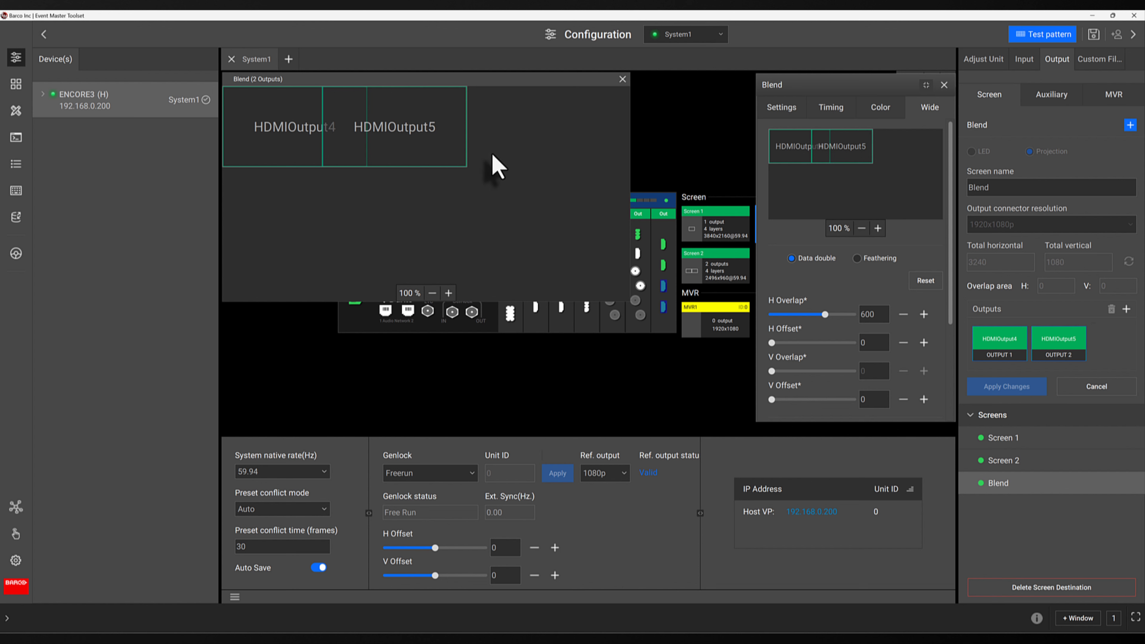
left_click(363, 153)
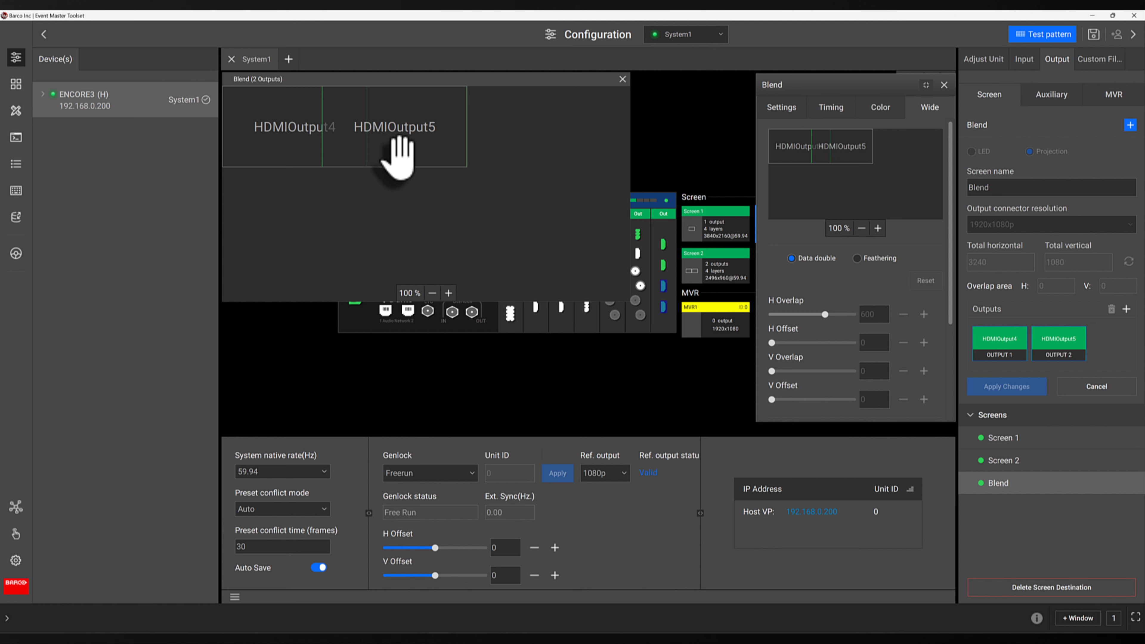
left_click(448, 293)
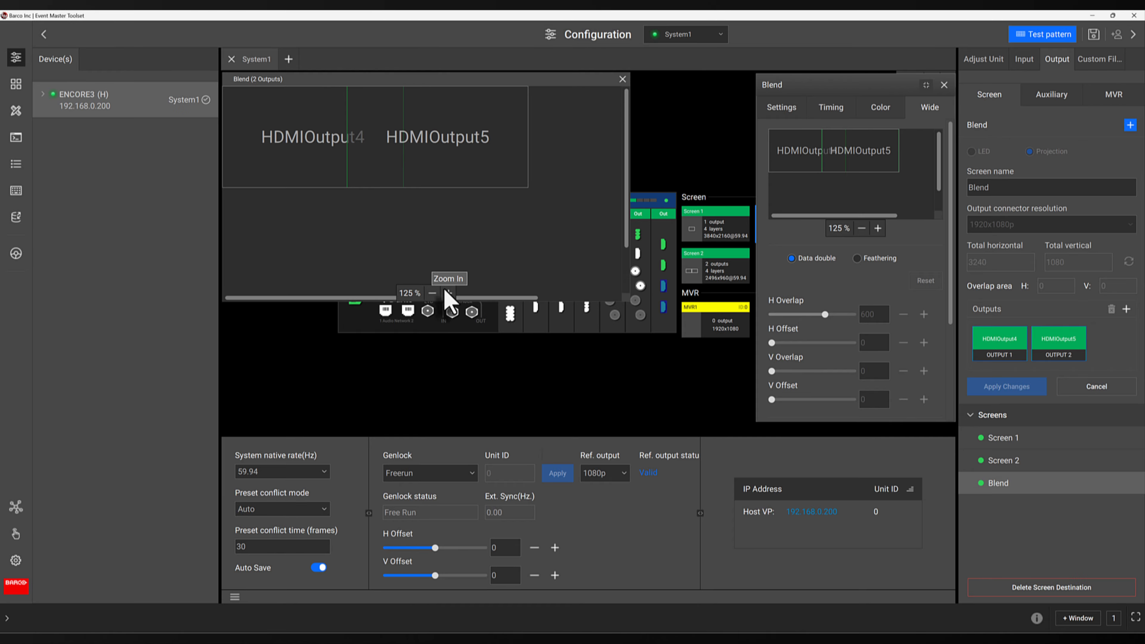
left_click(432, 293)
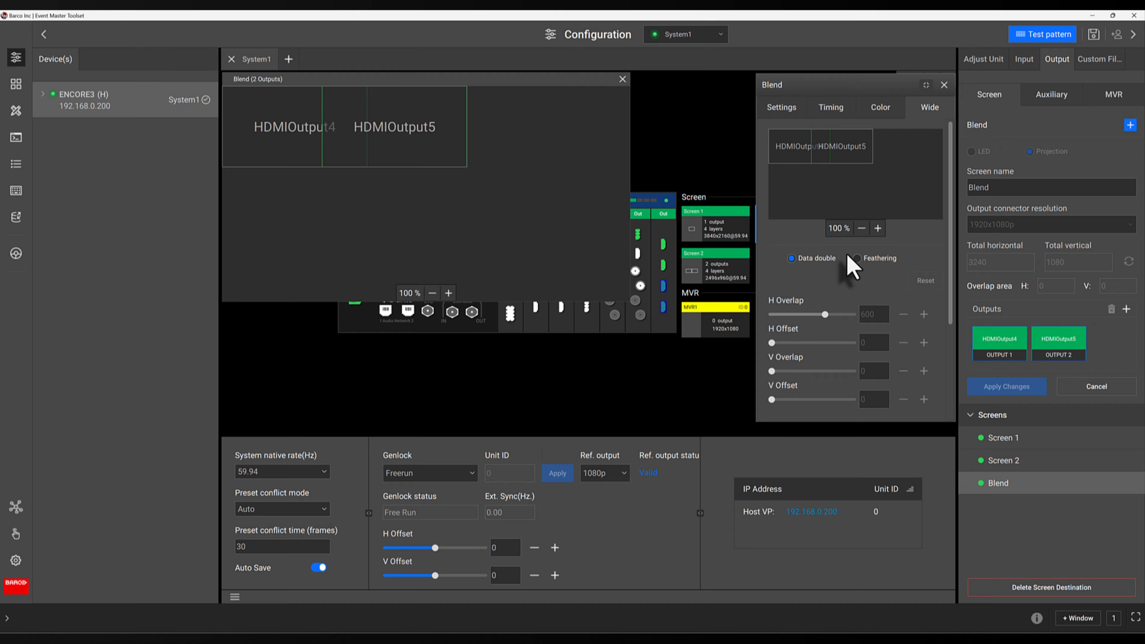
- Switch Blend's wide adjustment to Feathering and enable feathering with a width of 600 on both edges of the overlap area
left_click(858, 259)
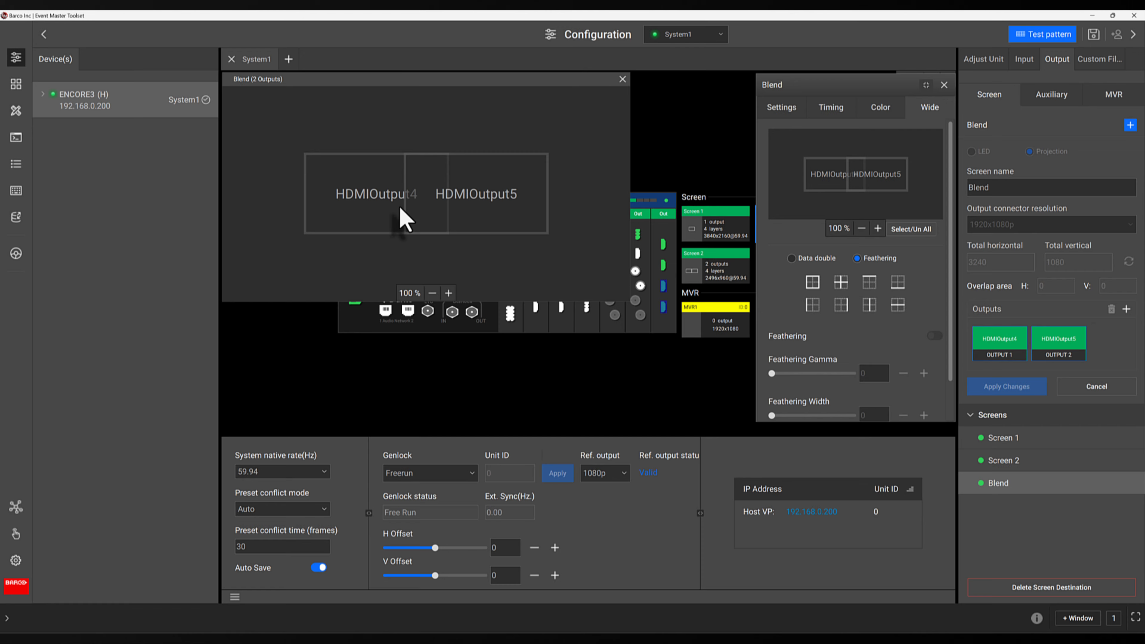
left_click(447, 213)
left_click(405, 206)
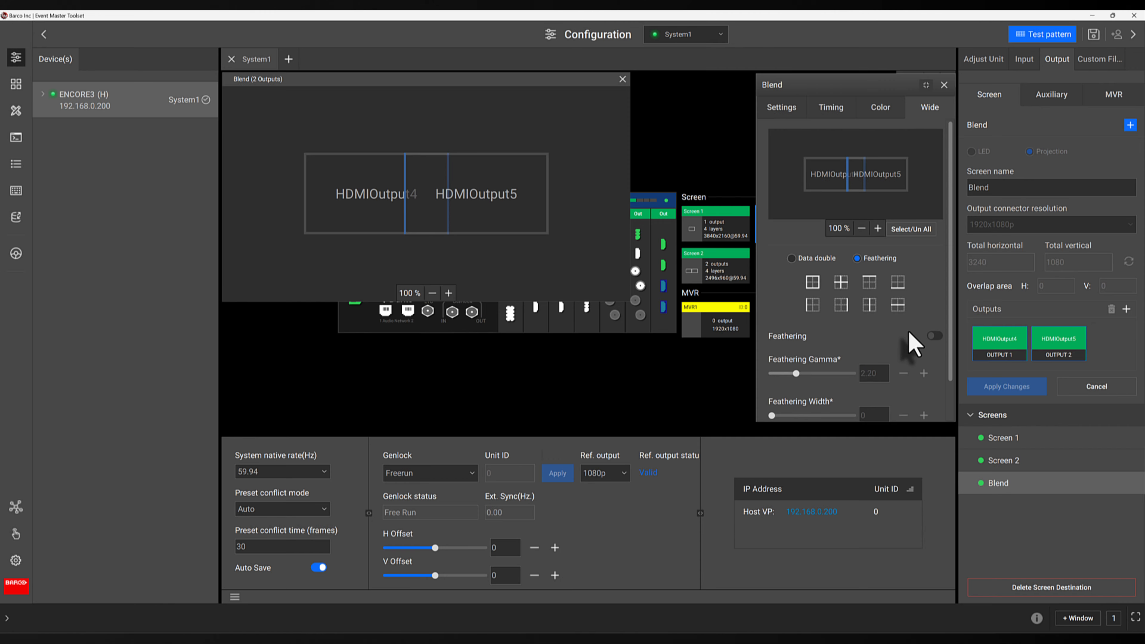
left_click(930, 337)
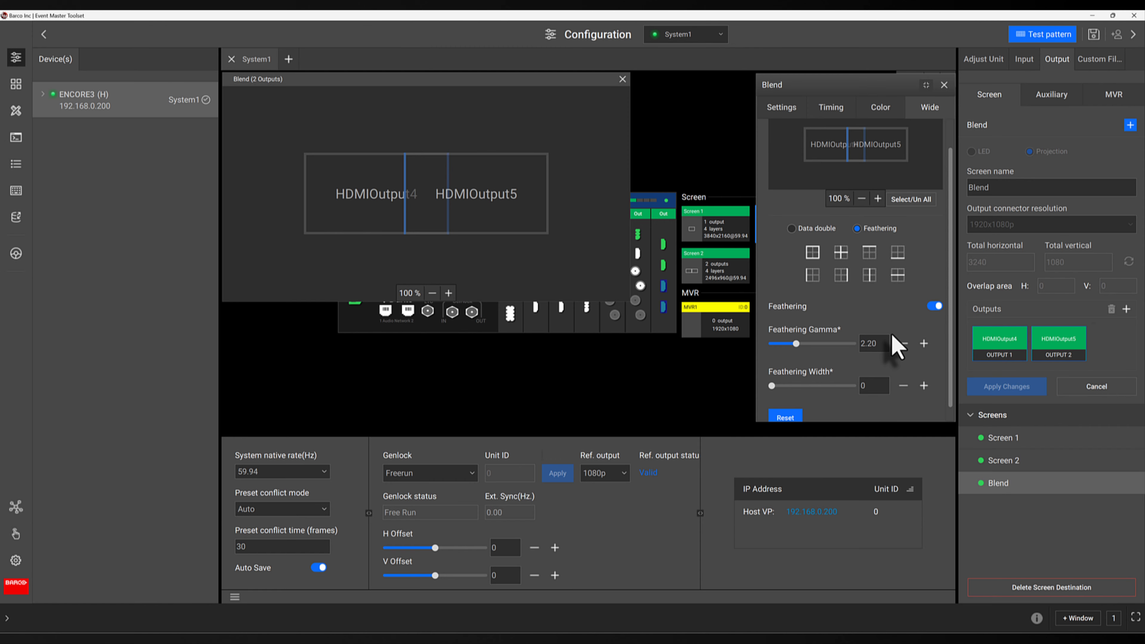
scroll(895, 343, "down", 2)
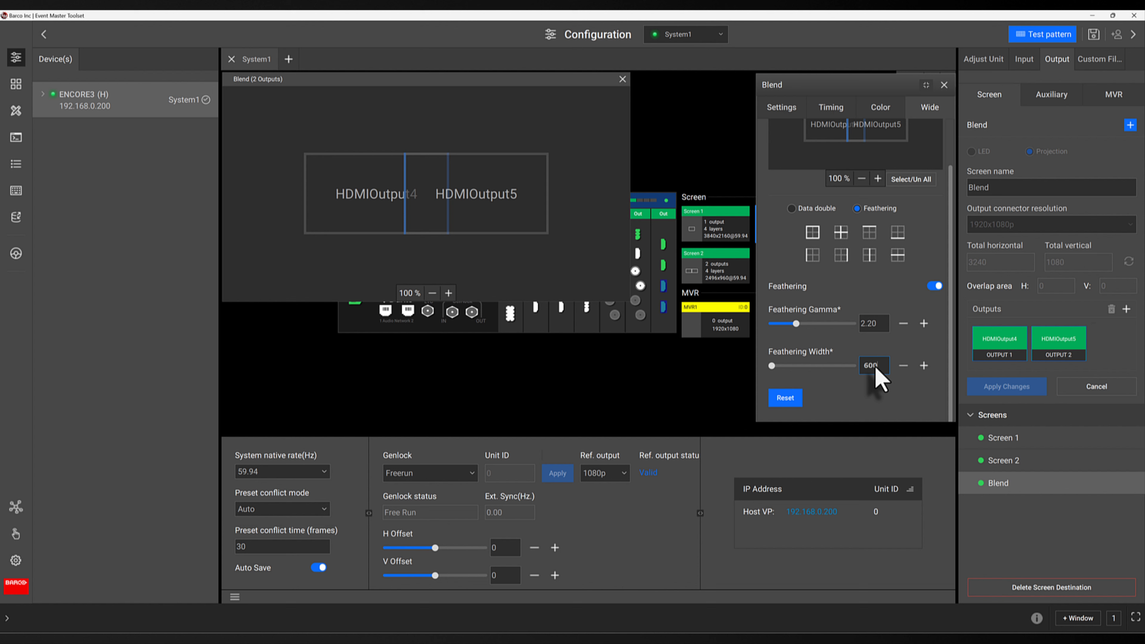
key("Return")
scroll(875, 367, "up", 3)
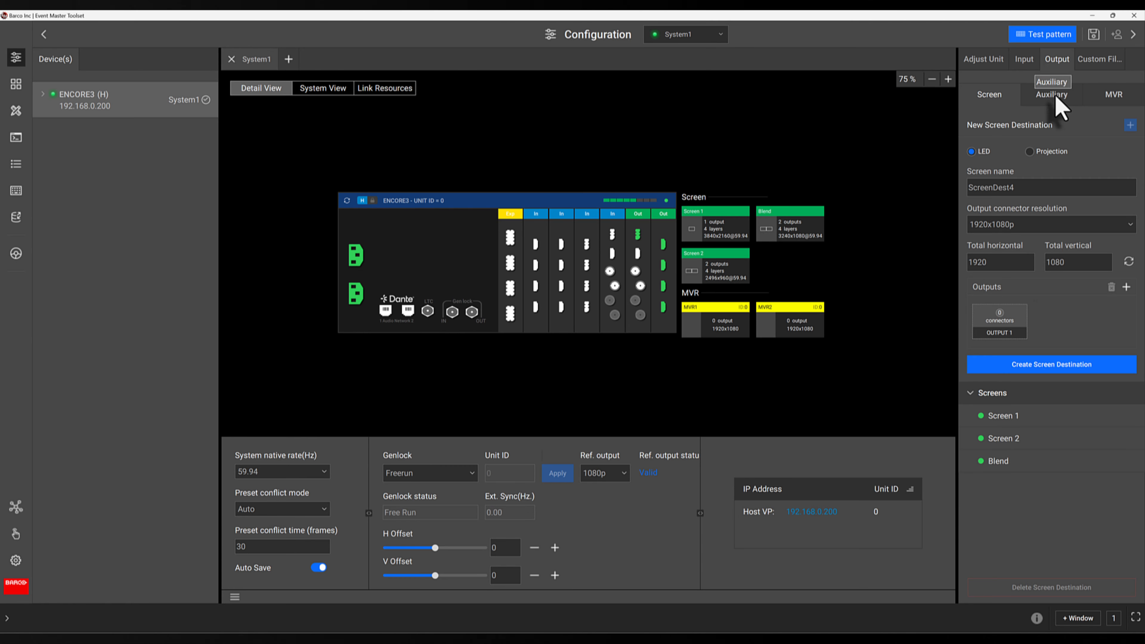
- Create an auxiliary destination named "Aux1" with 3840x2160p output resolution, assigned to an SDI connector on the first output card
left_click(1055, 97)
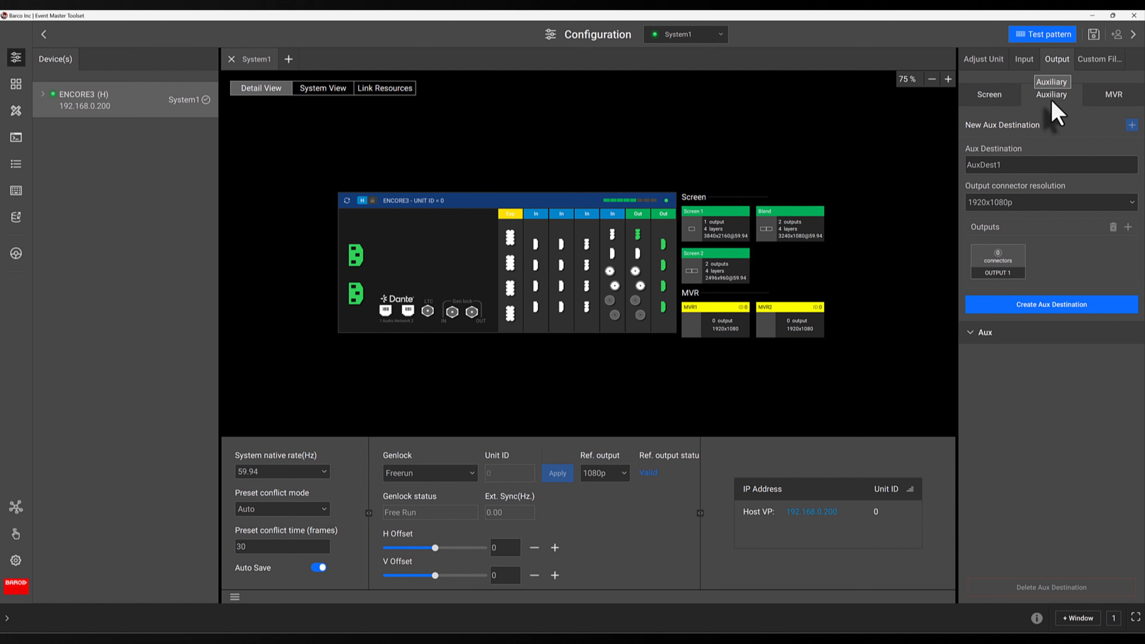
left_click(1014, 170)
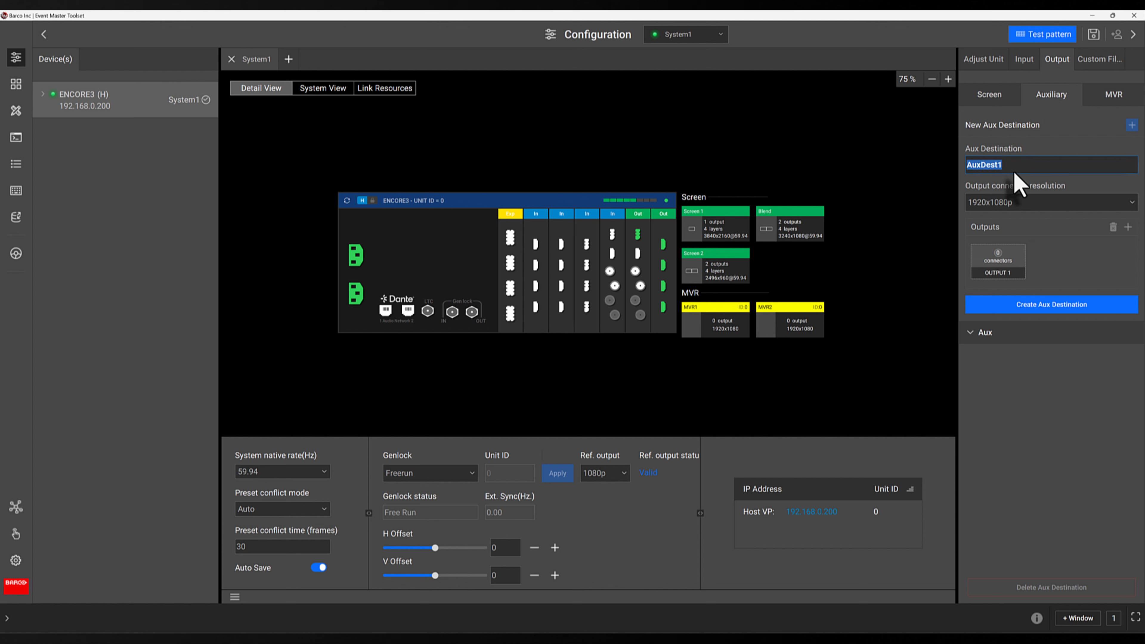
type("Aux")
key("Return")
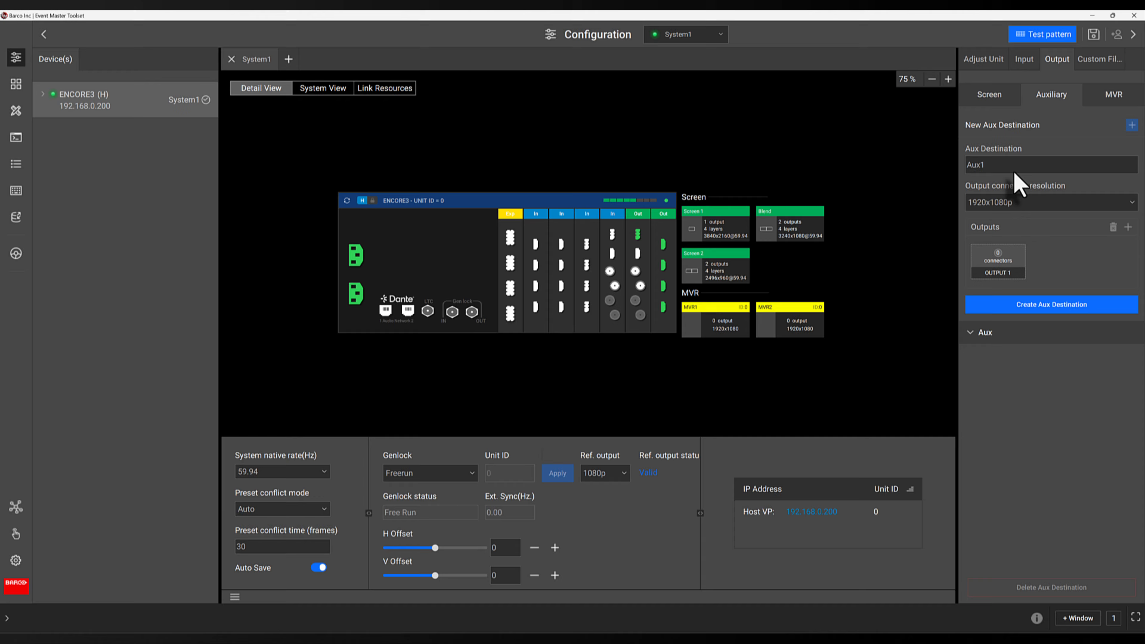
left_click(979, 203)
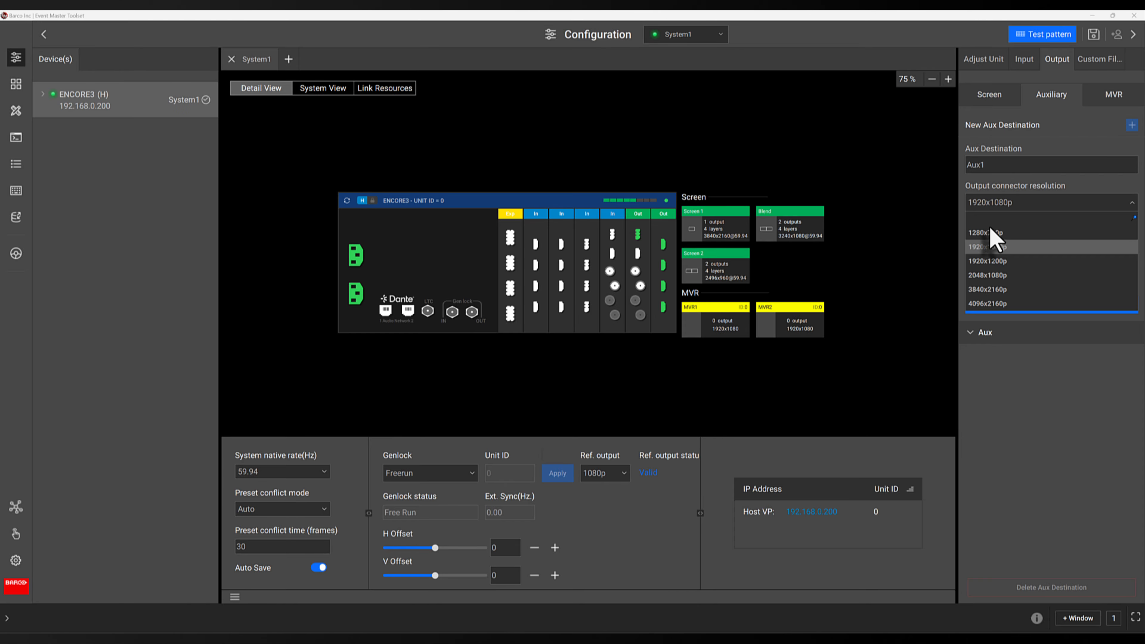
left_click(997, 289)
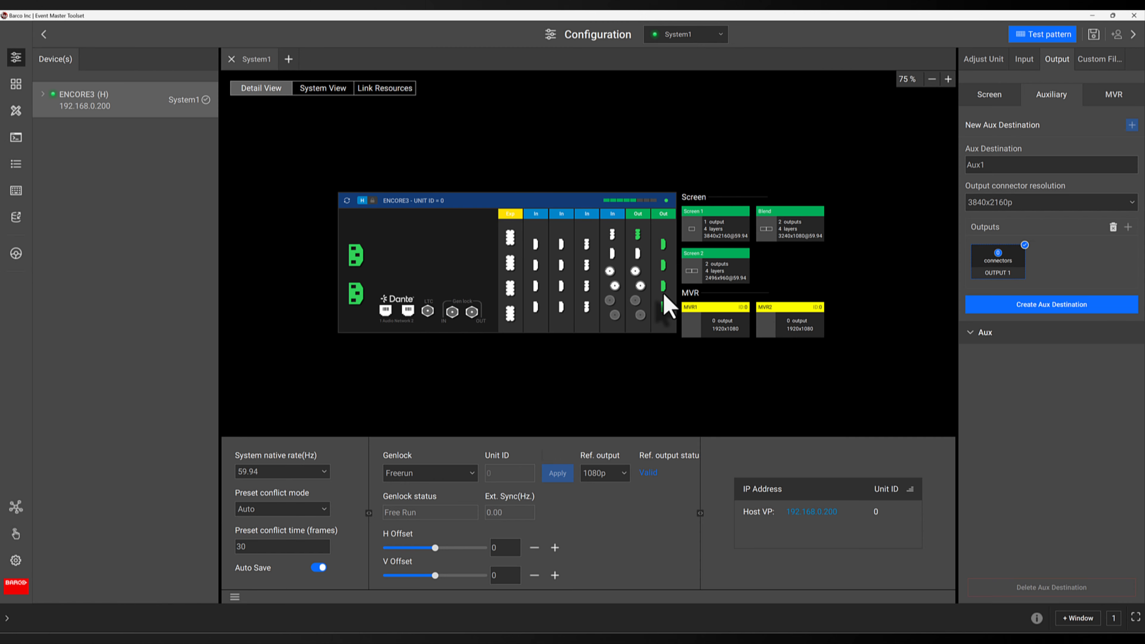
left_click(641, 286)
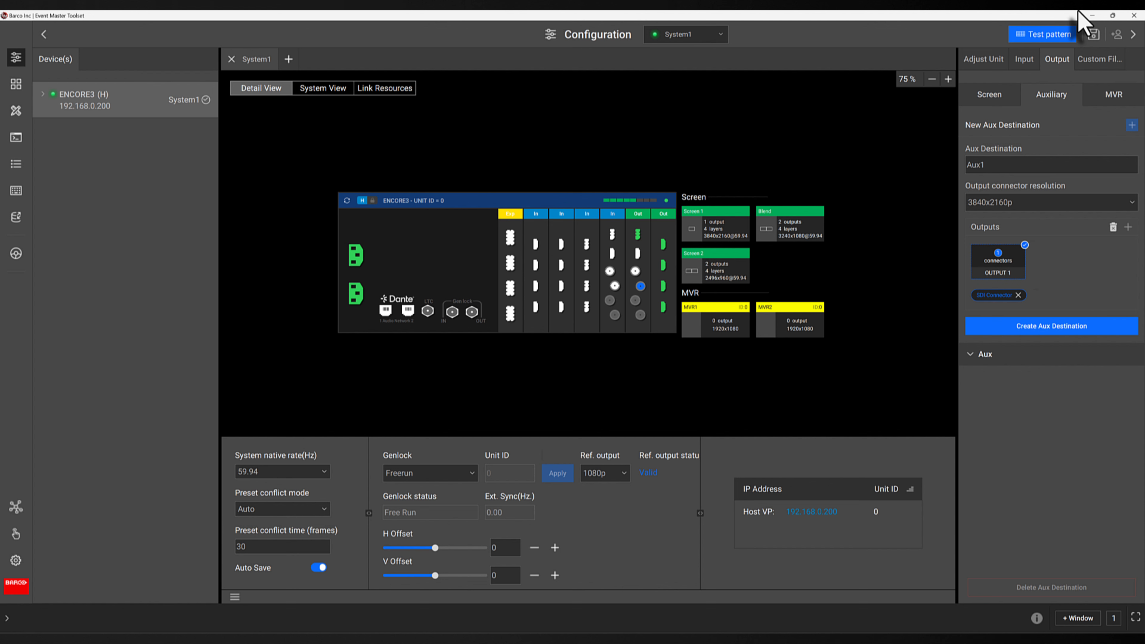
left_click(1069, 325)
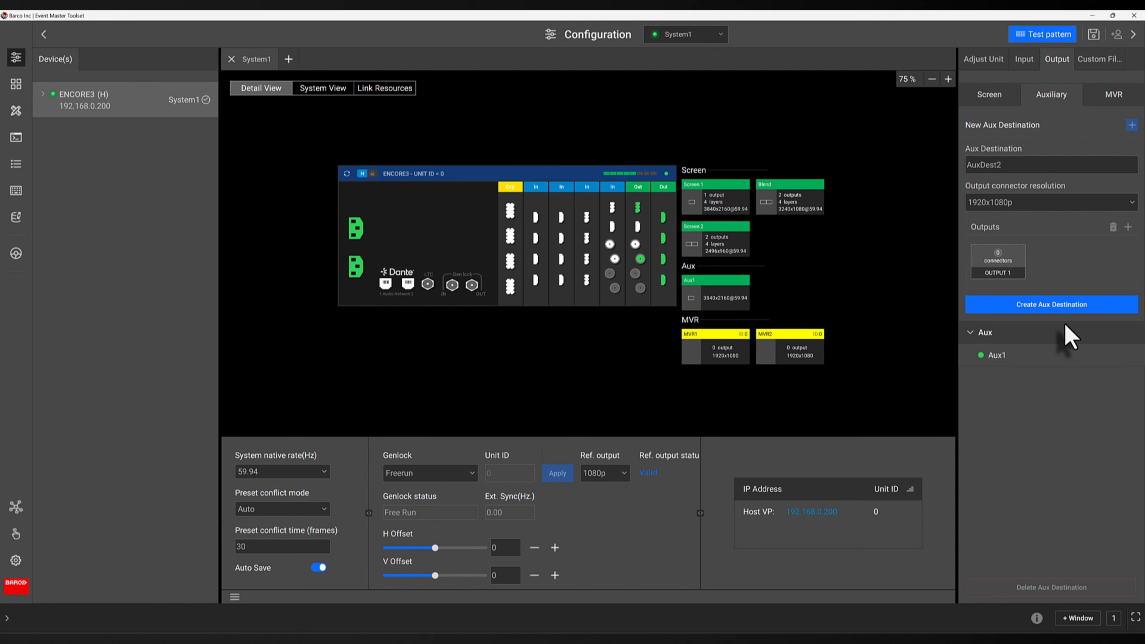
- Open Aux1's output adjustments and examine its format options, area of interest and SDI connector settings
left_click(1019, 357)
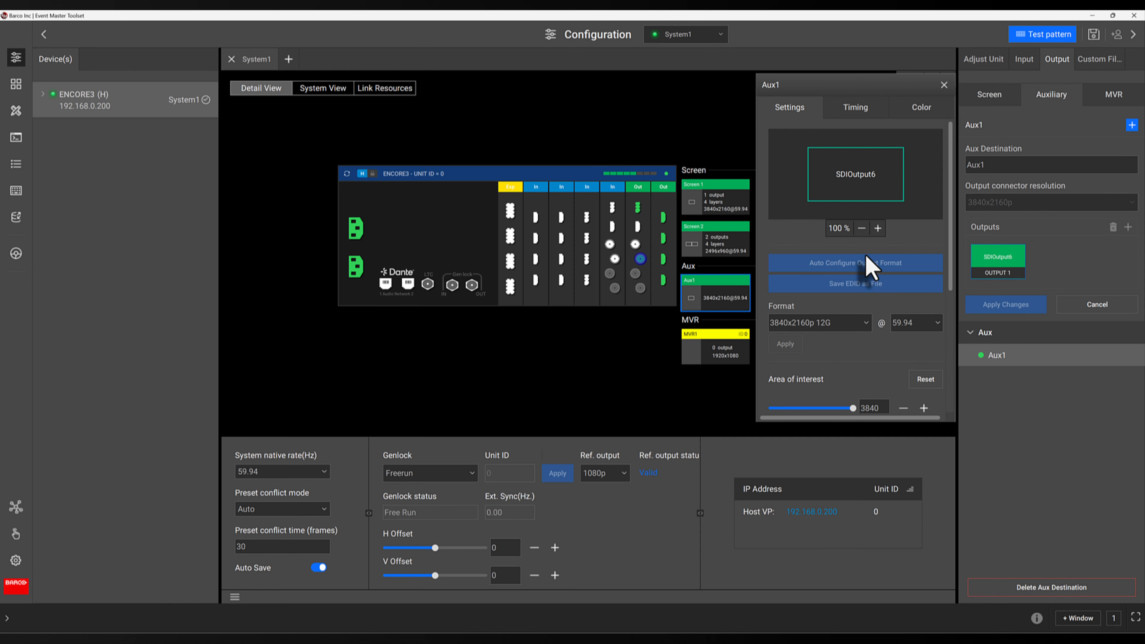
scroll(861, 285, "down", 1)
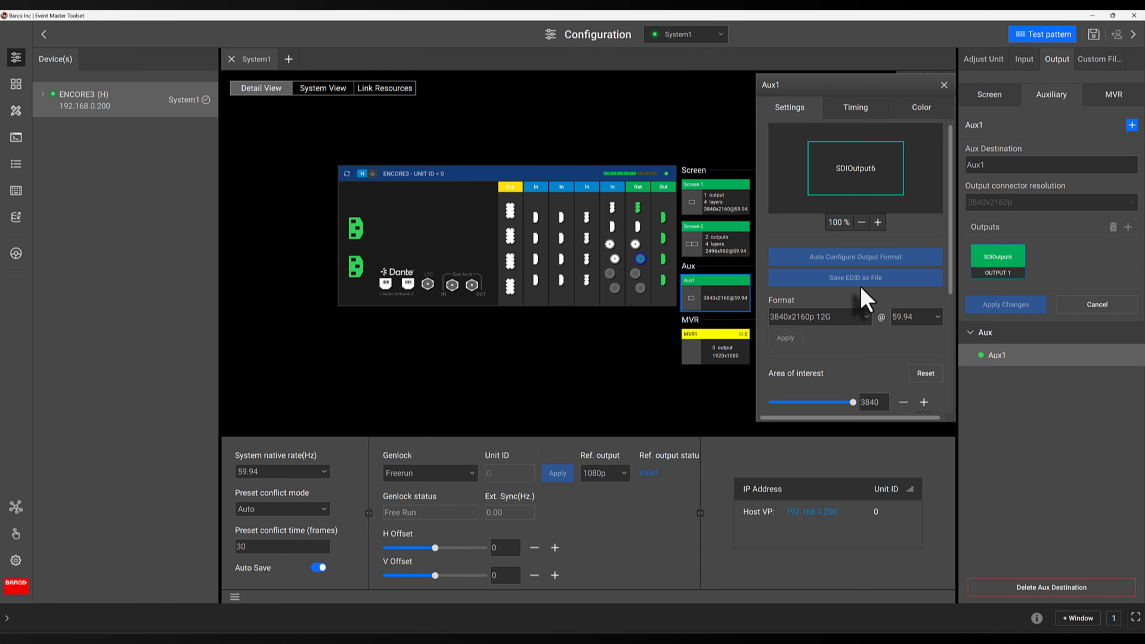
scroll(861, 288, "down", 3)
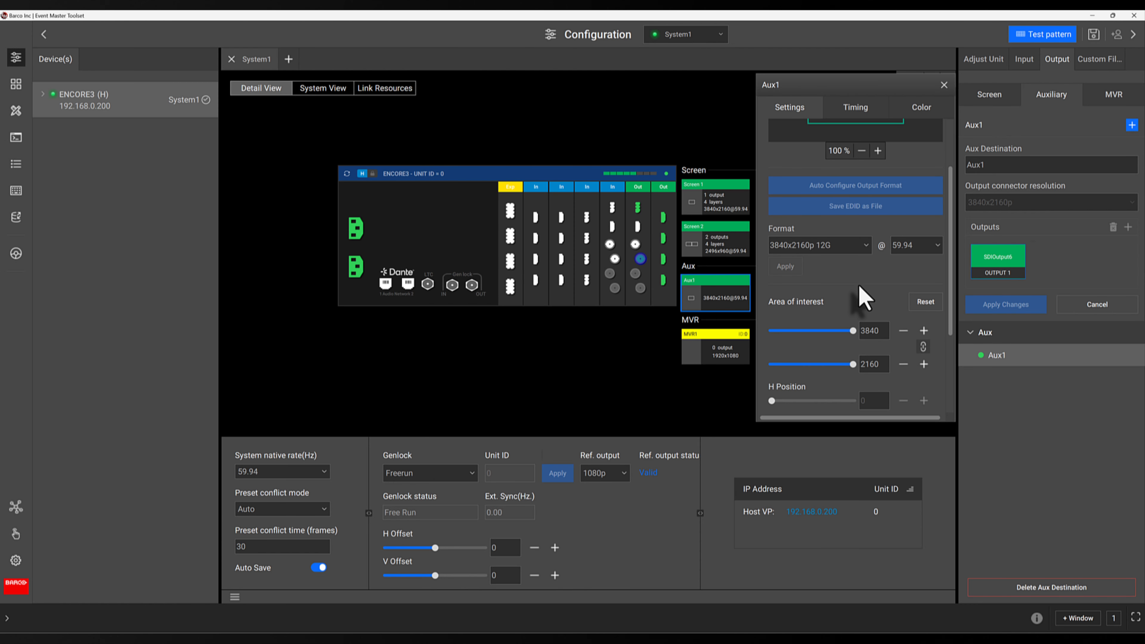
left_click(852, 246)
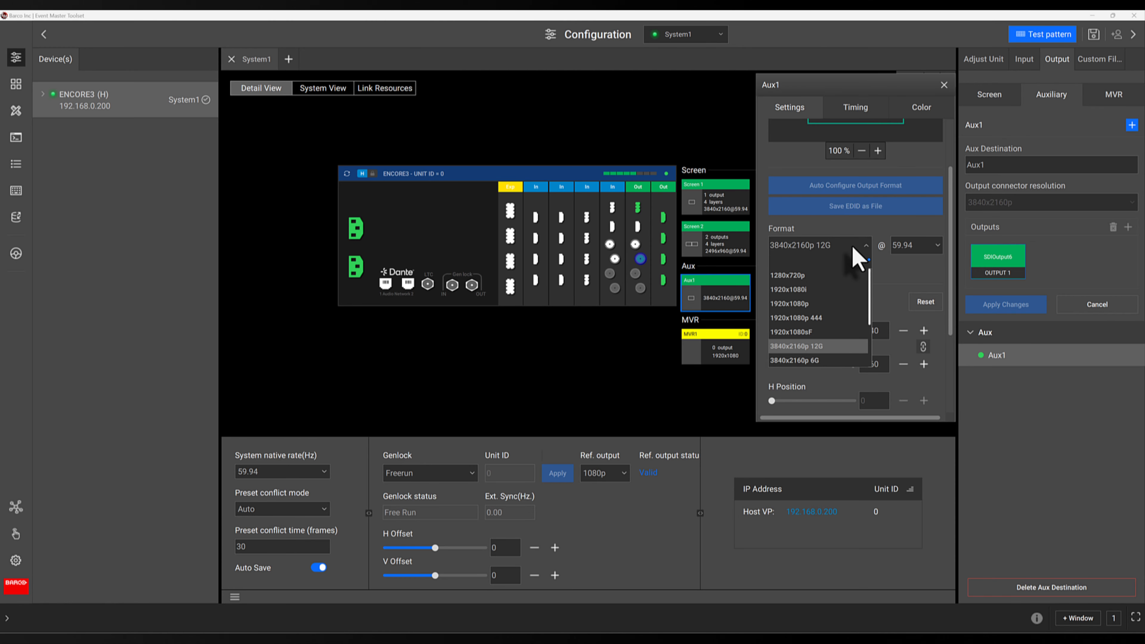
left_click(854, 249)
scroll(851, 281, "down", 3)
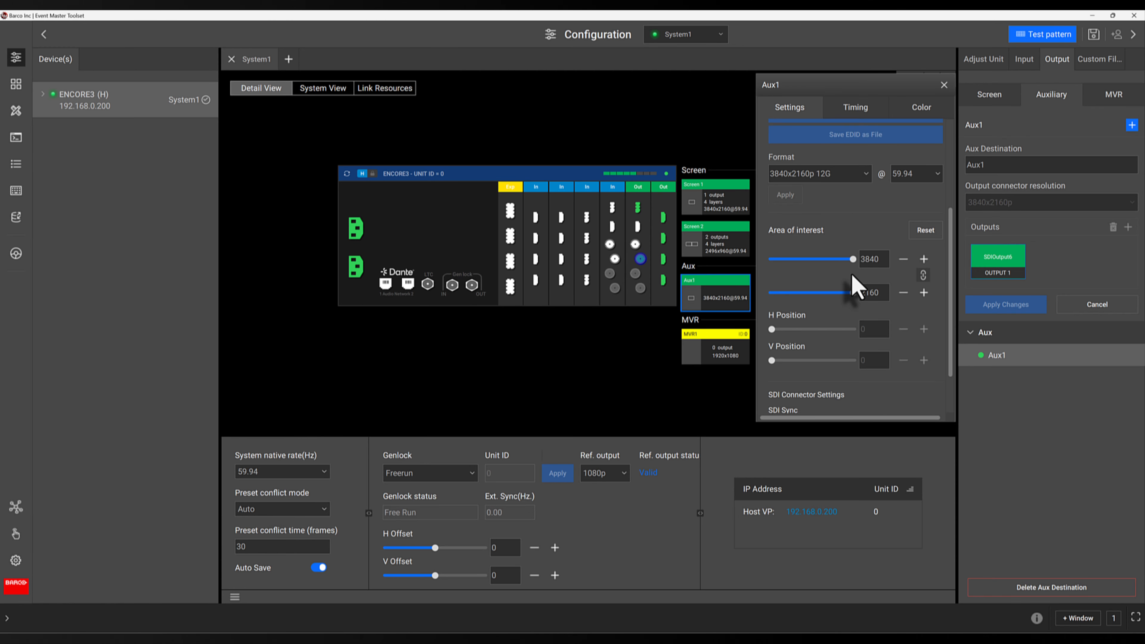
scroll(852, 276, "down", 3)
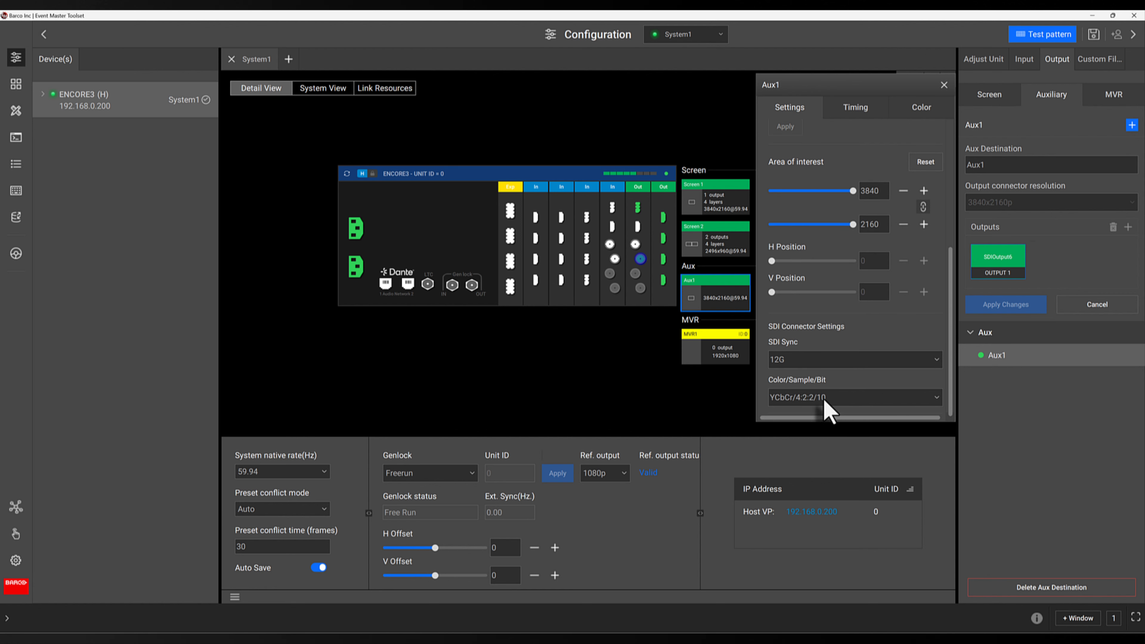
- Review Aux1's timing parameters and its contrast, brightness and gamma adjustments, then close the destination's settings
left_click(855, 108)
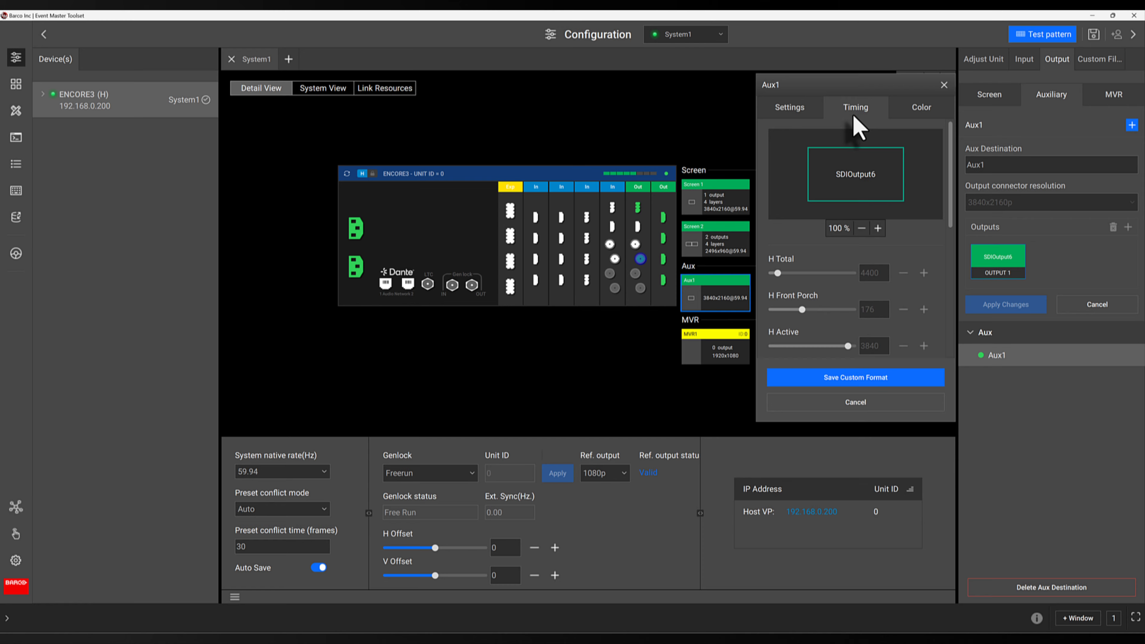
scroll(864, 226, "down", 3)
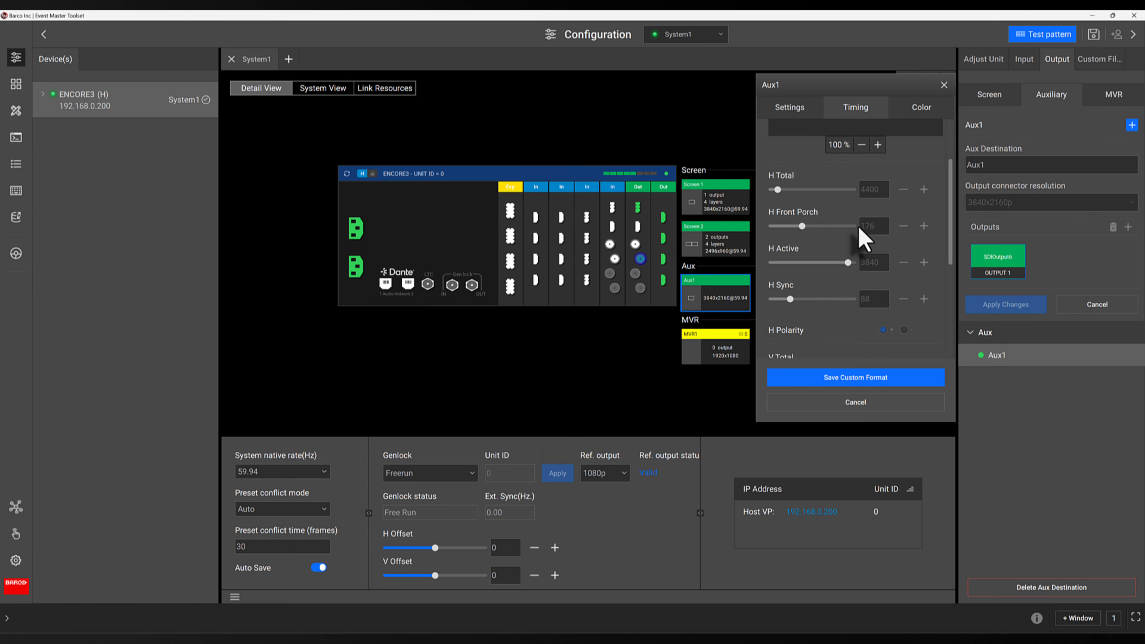
scroll(864, 239, "up", 3)
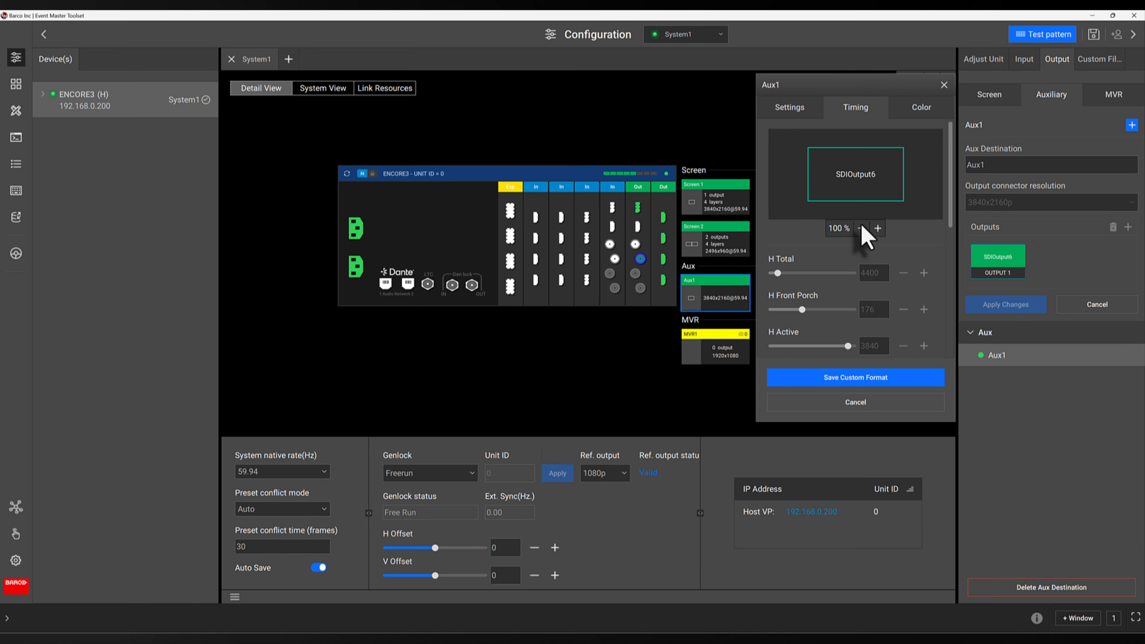
left_click(908, 115)
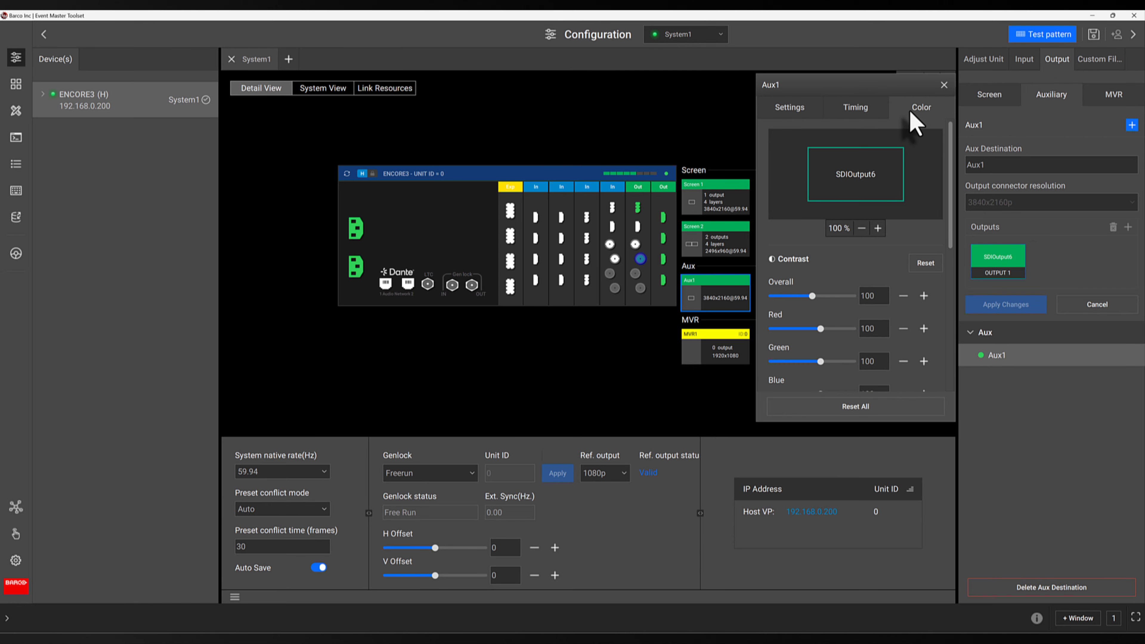
scroll(885, 282, "down", 4)
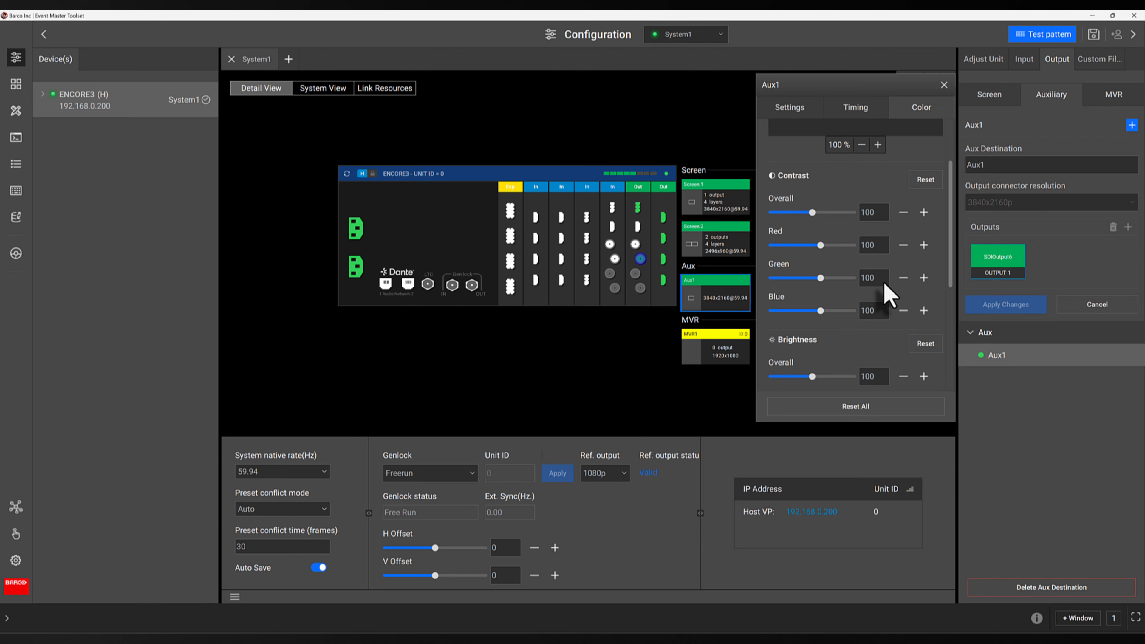
scroll(884, 284, "down", 5)
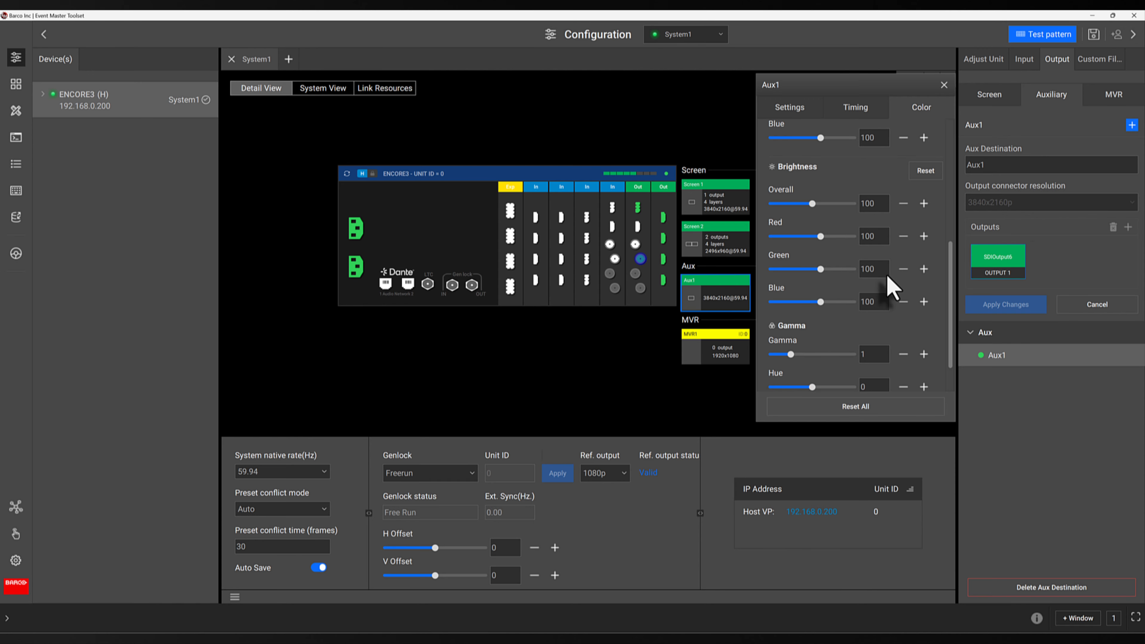
left_click(944, 85)
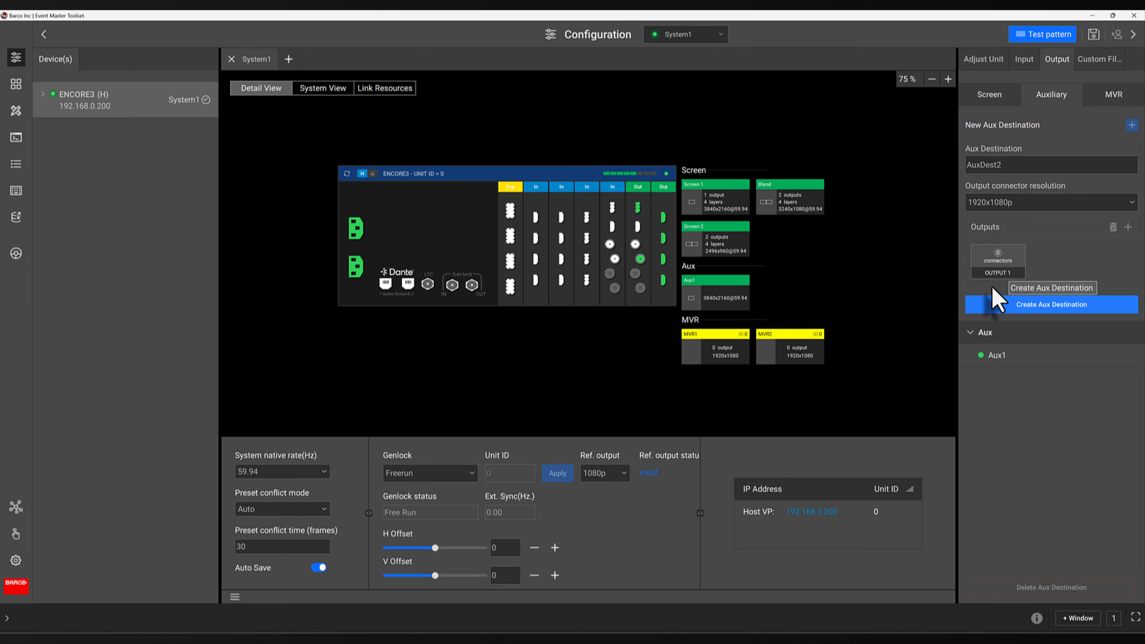
- Create a 1920x1080p auxiliary destination named "Aux 2", assigned to the free HDMI connector on the first output card
double_click(1004, 171)
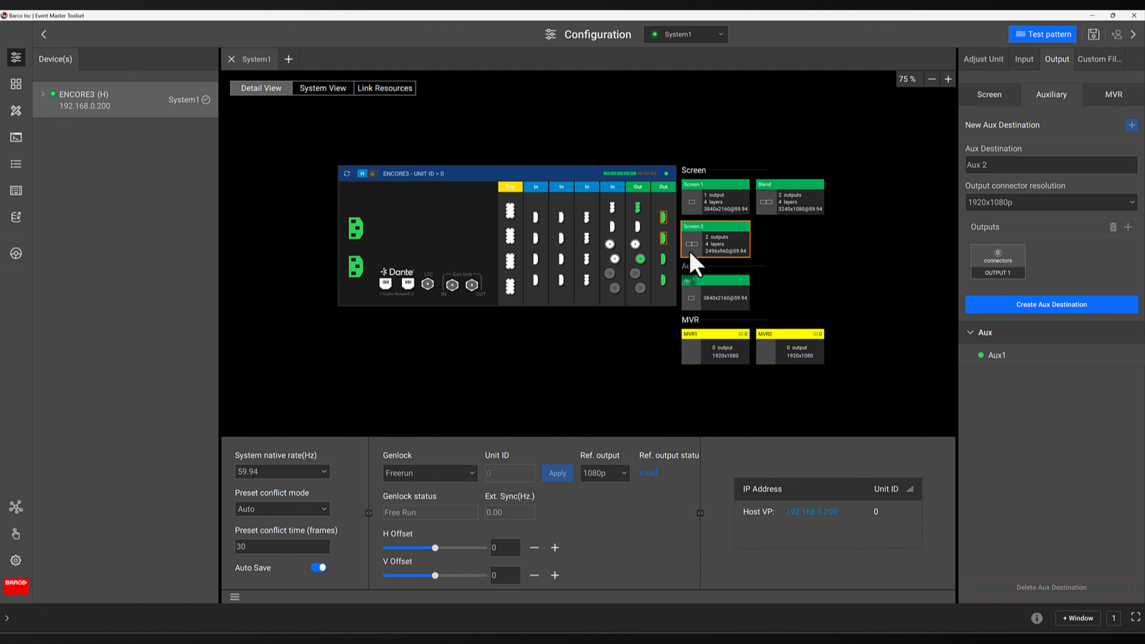
left_click_drag(635, 244, 1005, 280)
left_click(1018, 307)
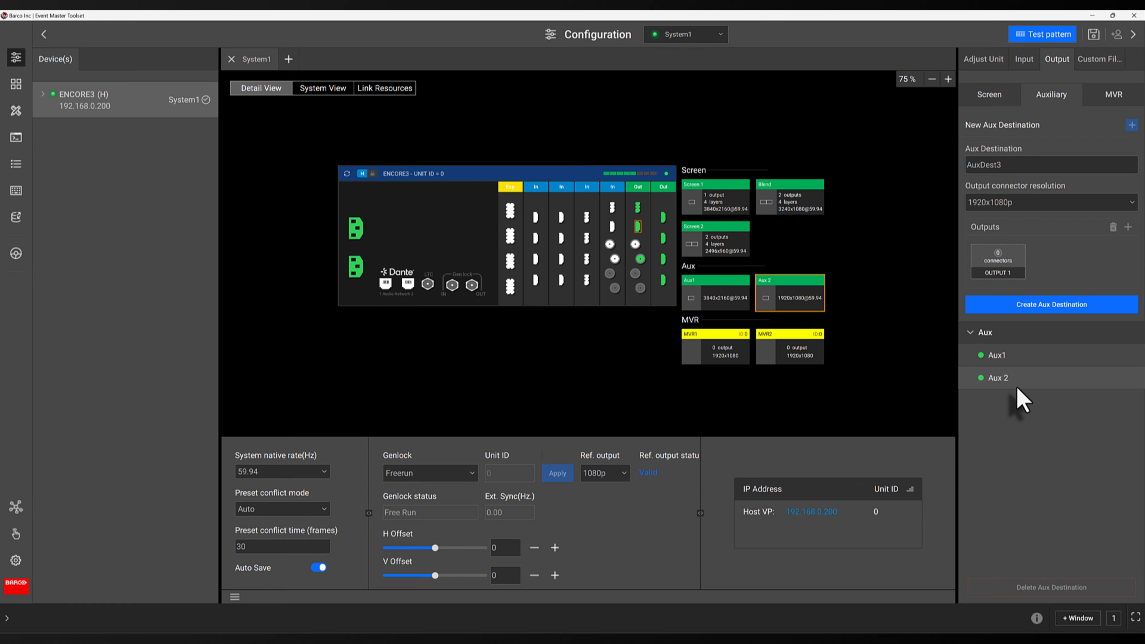
- Examine Aux 2's output format, area of interest, timing and color adjustments, then close its settings
left_click(1018, 387)
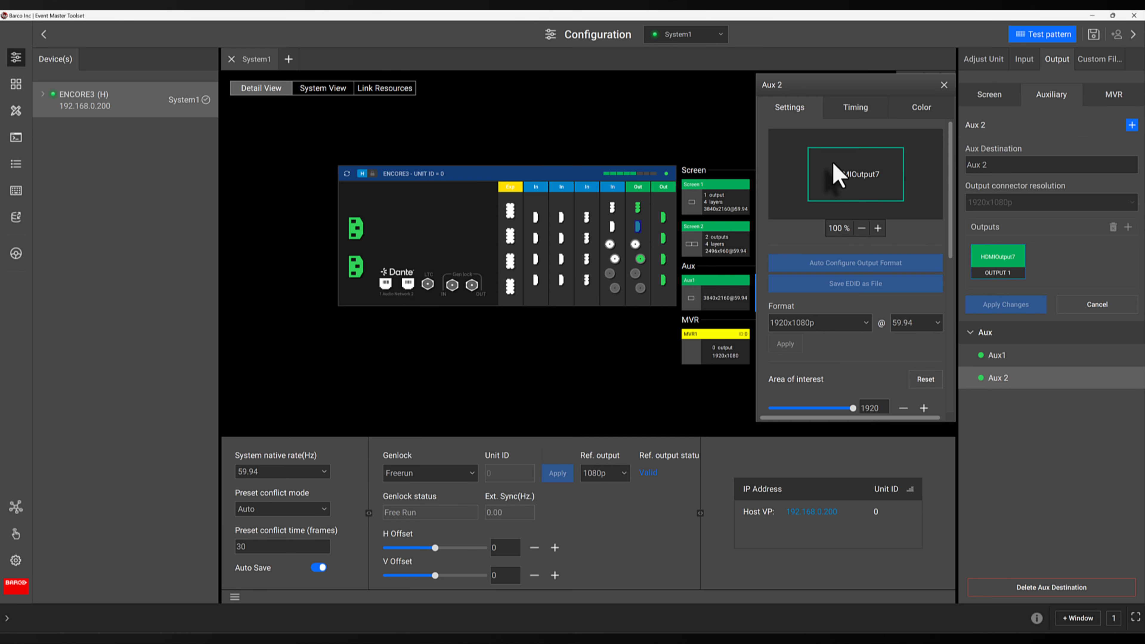
scroll(837, 255, "down", 1)
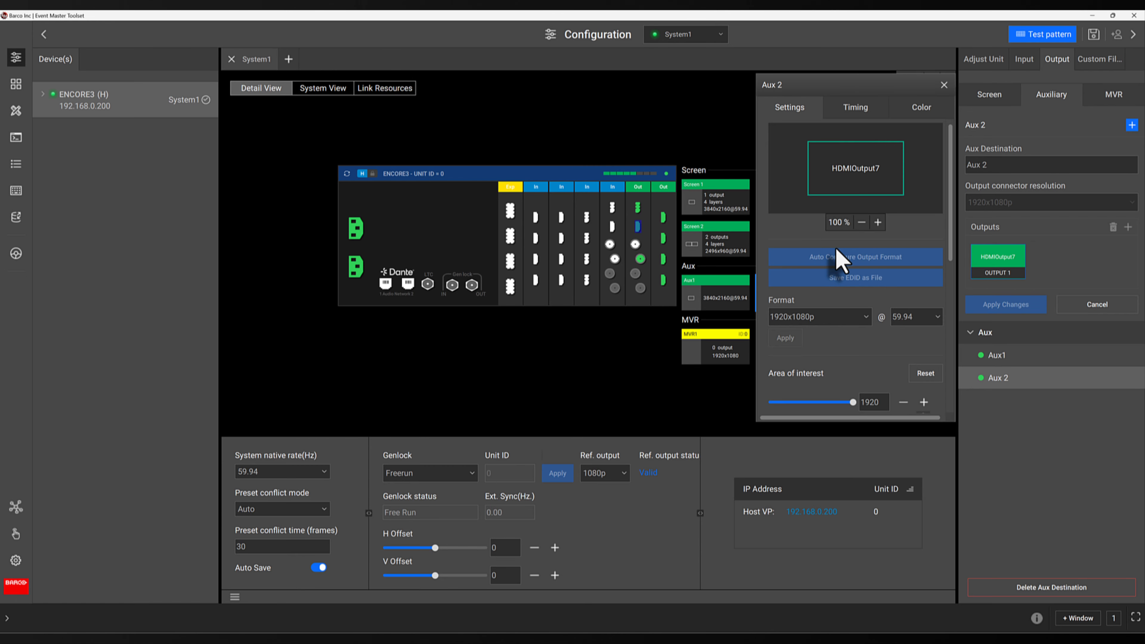
scroll(839, 260, "down", 3)
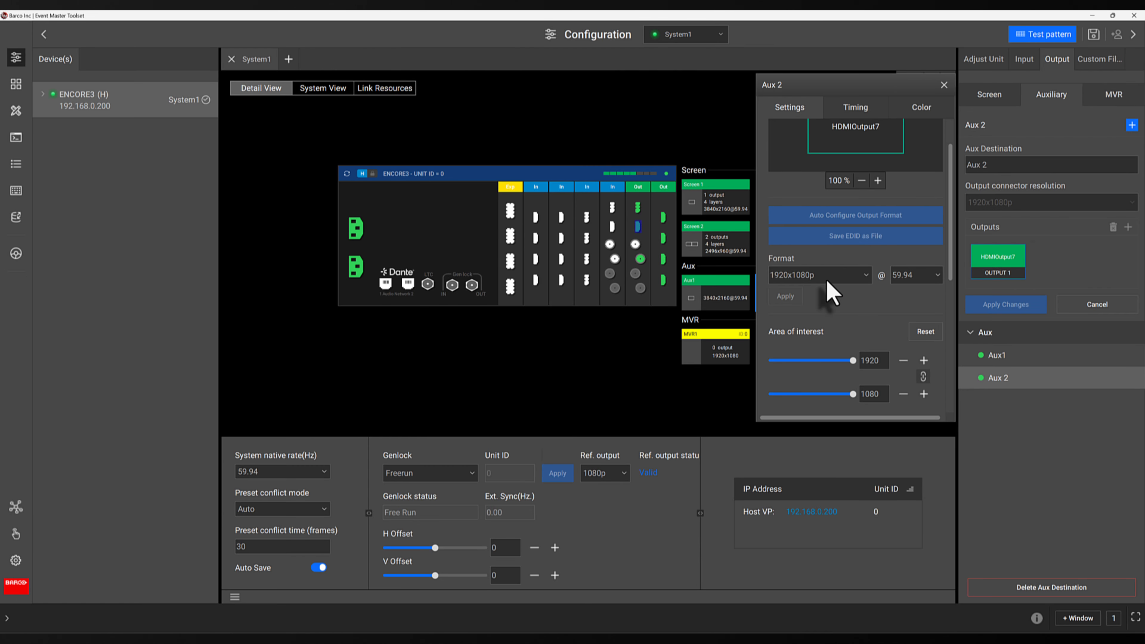
scroll(832, 294, "down", 3)
left_click(848, 108)
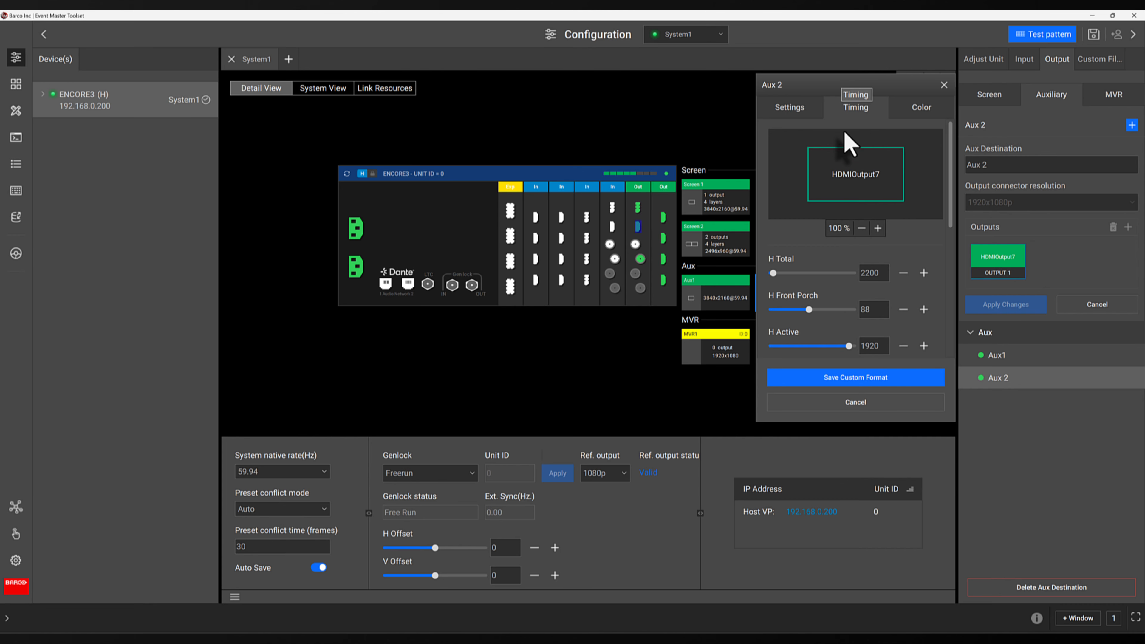
scroll(833, 257, "down", 4)
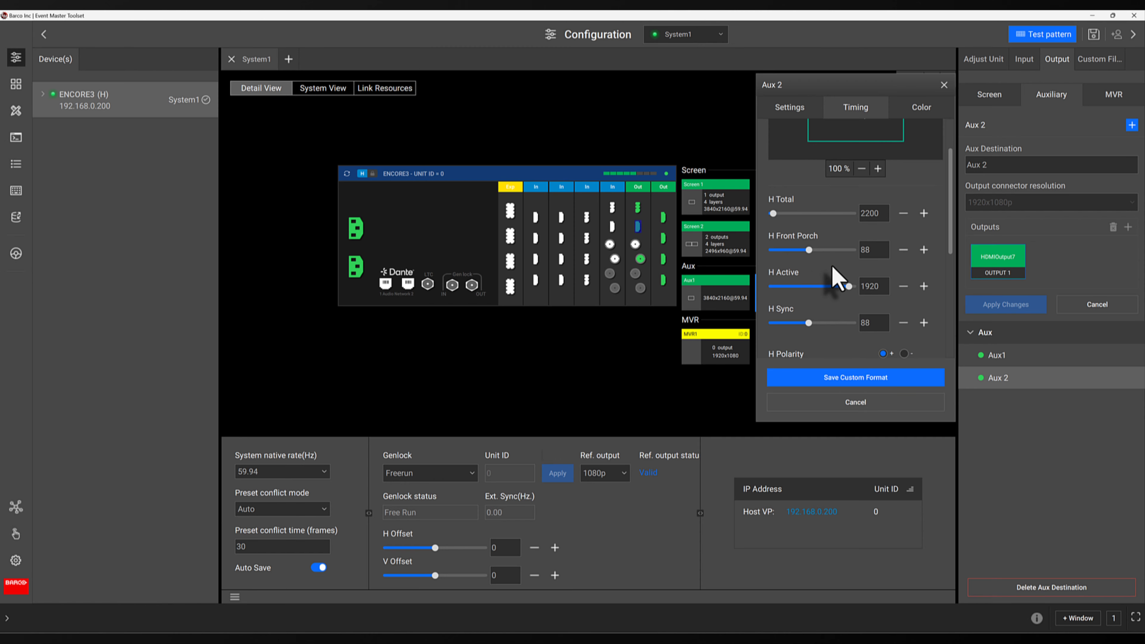
scroll(836, 273, "down", 2)
scroll(838, 271, "up", 4)
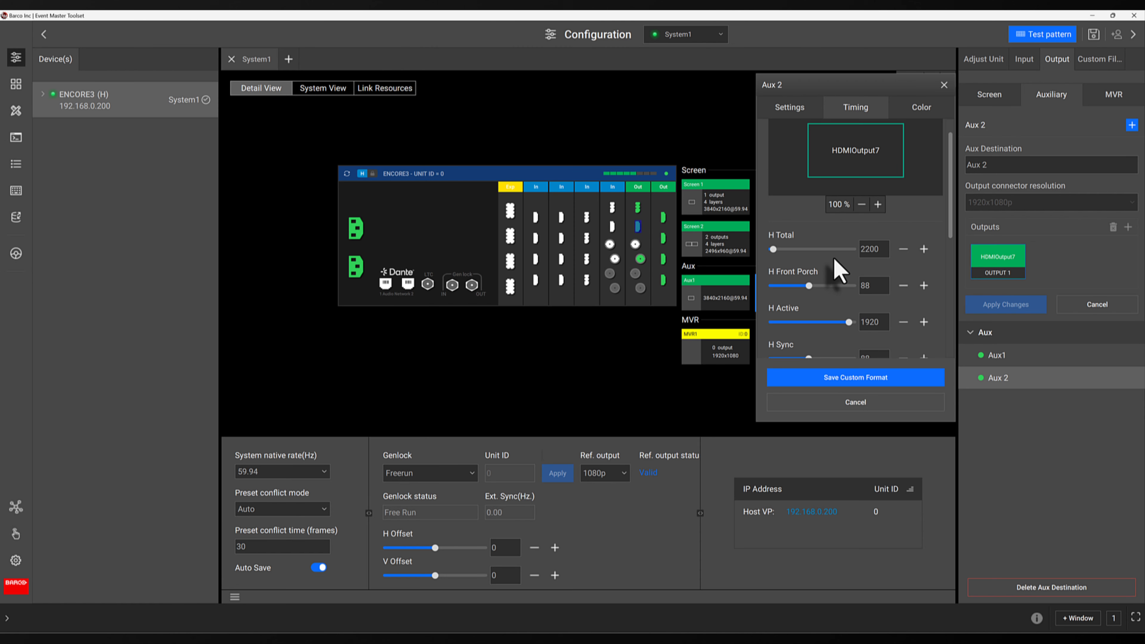
scroll(834, 259, "up", 2)
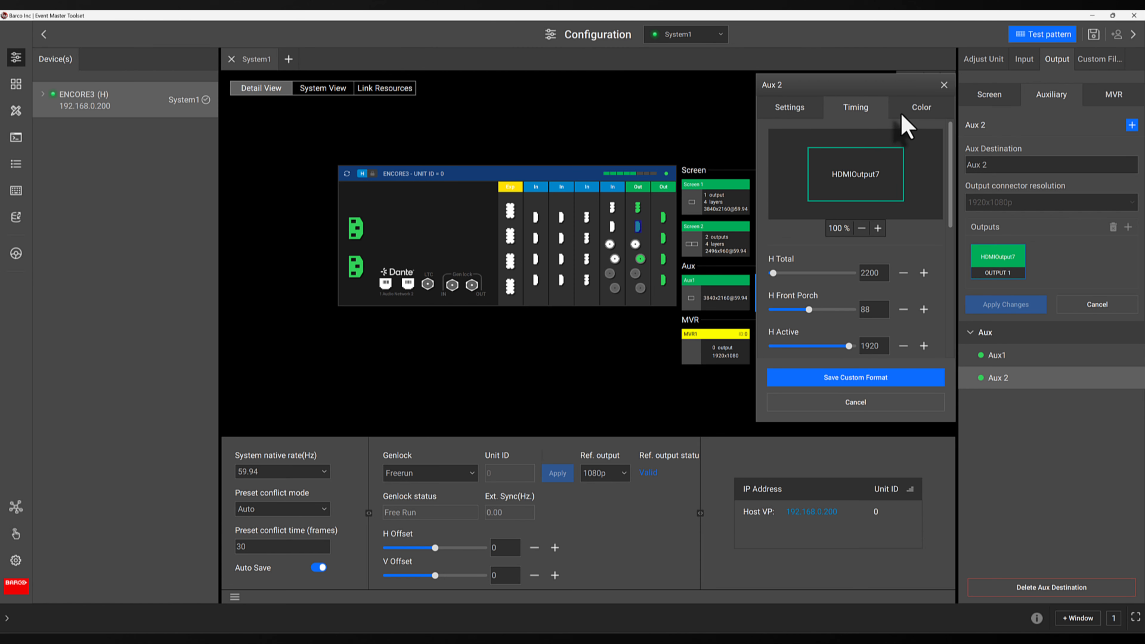
left_click(915, 110)
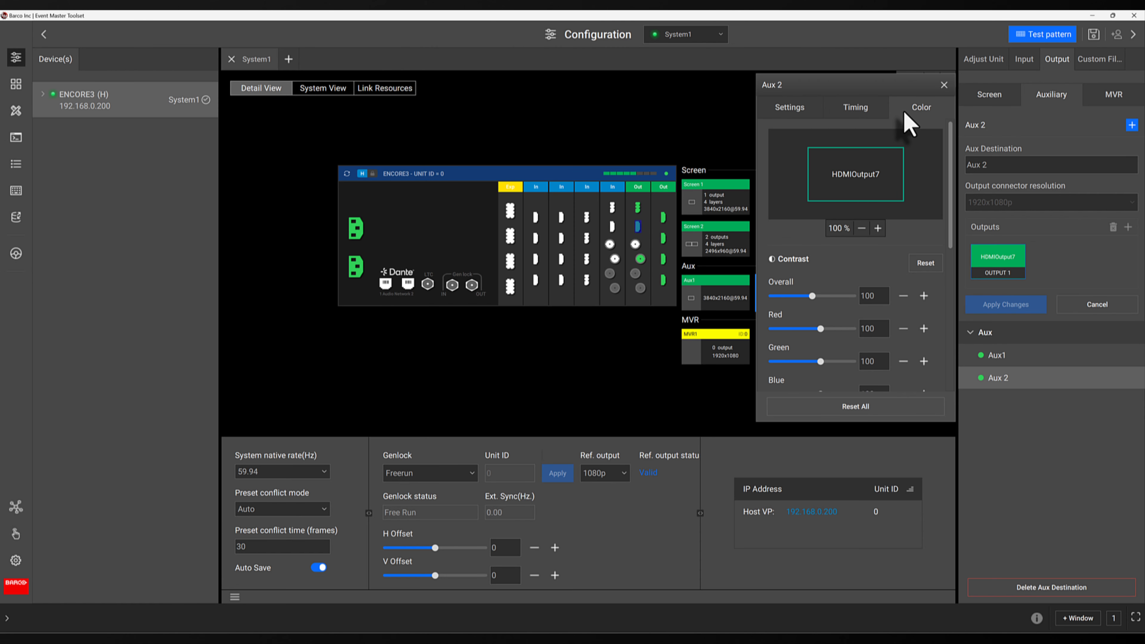
left_click(945, 85)
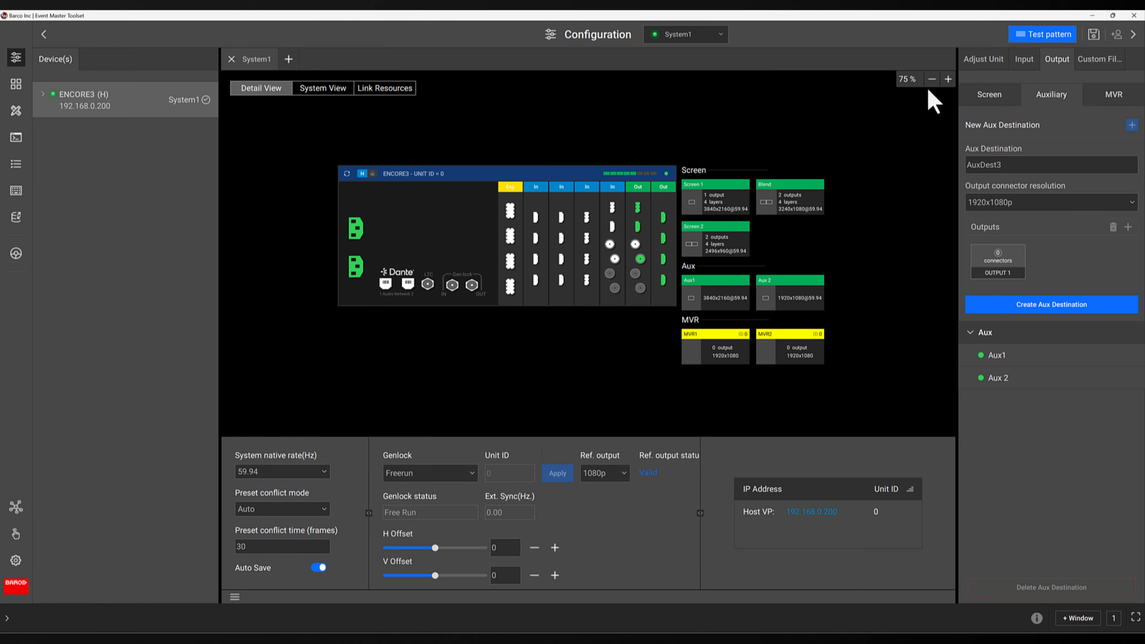
- Assign the free upper SDI connector on the first output card to MVR1's output 1, apply the change and select that output
left_click(1122, 101)
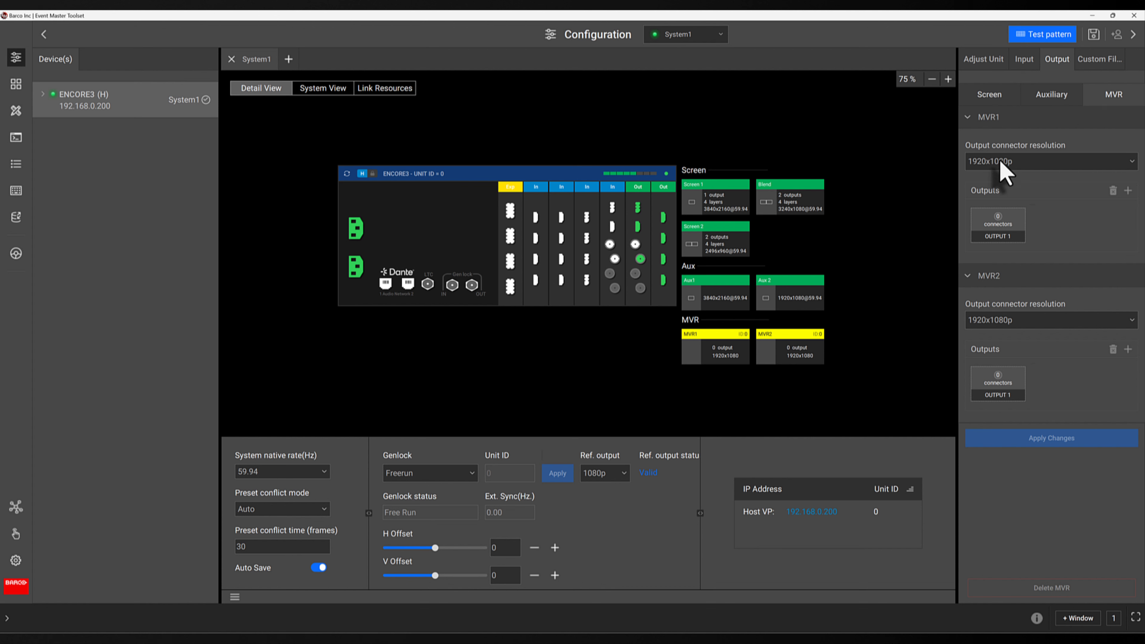
left_click(989, 239)
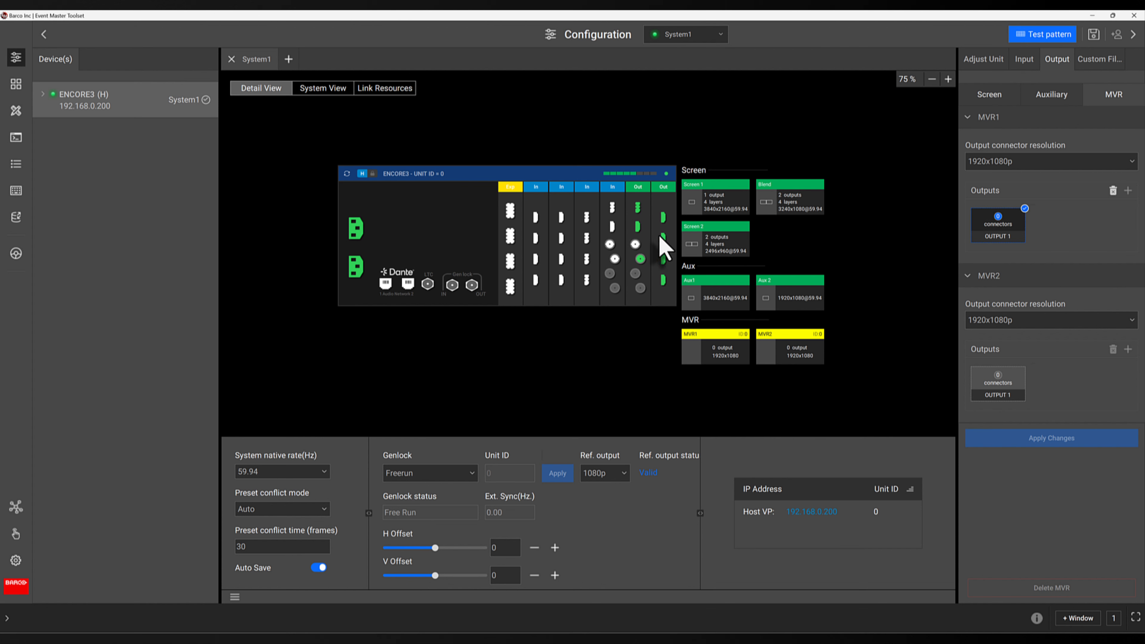
left_click(635, 244)
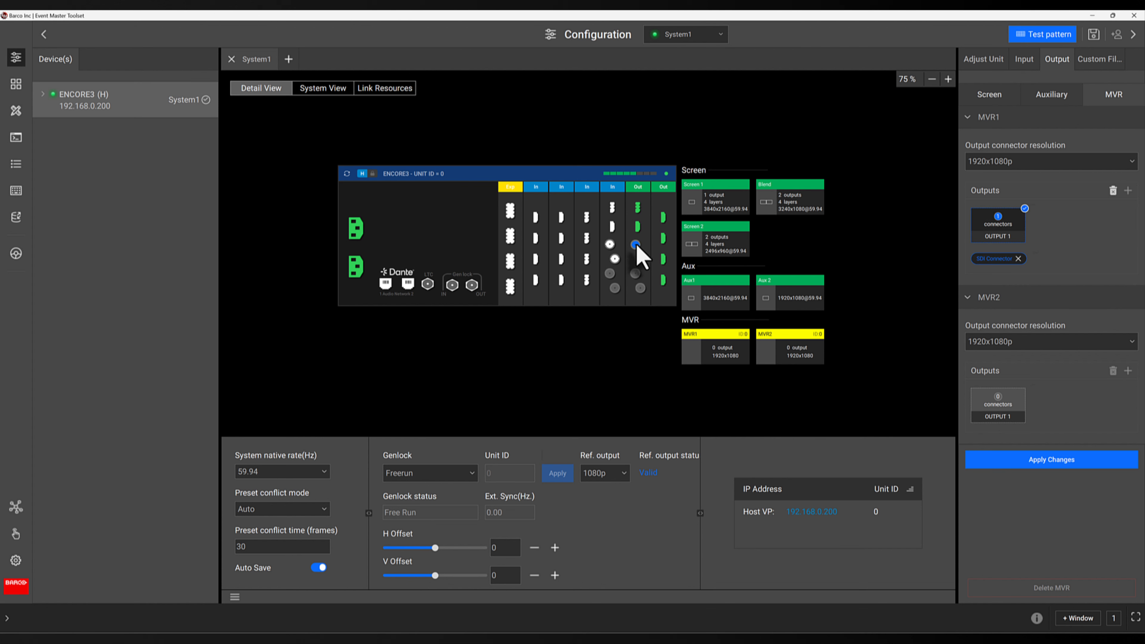
left_click(1028, 461)
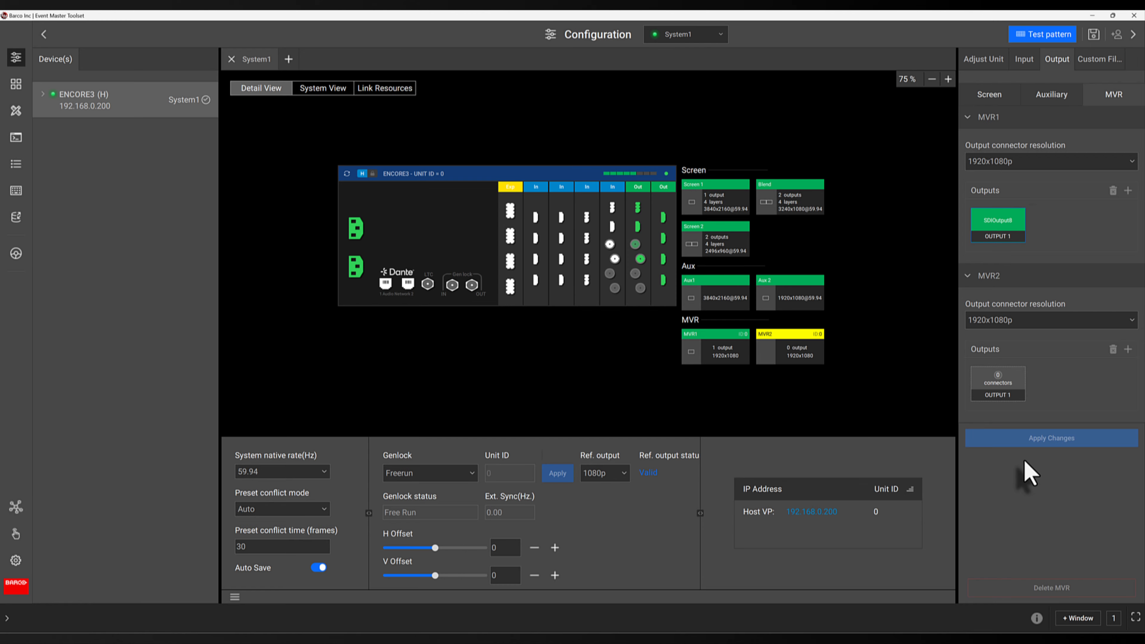
left_click(1010, 231)
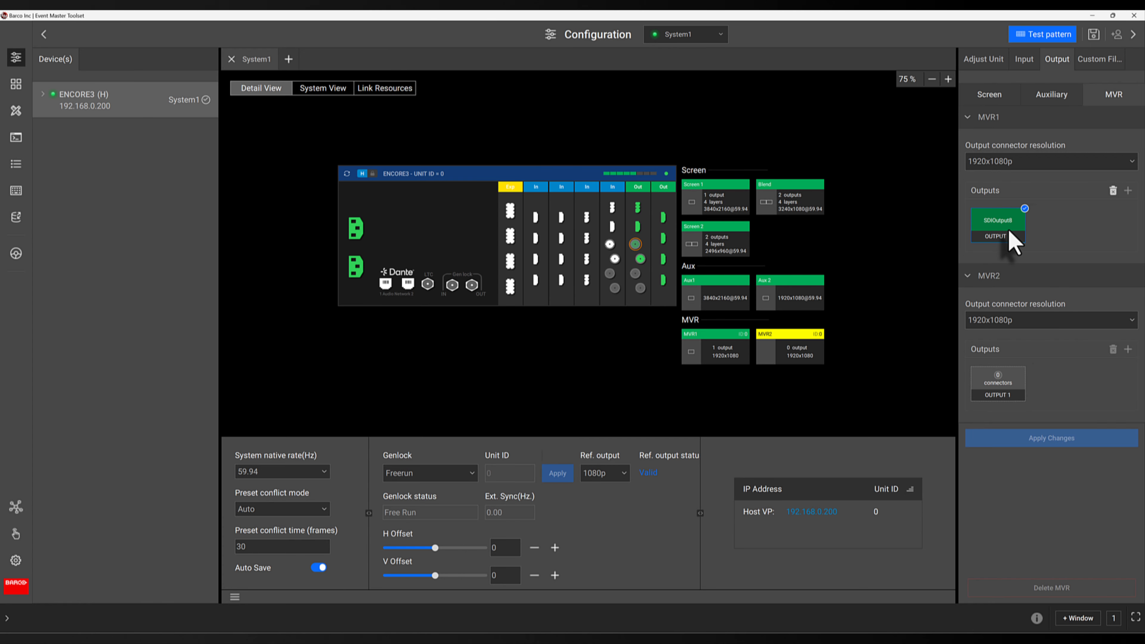